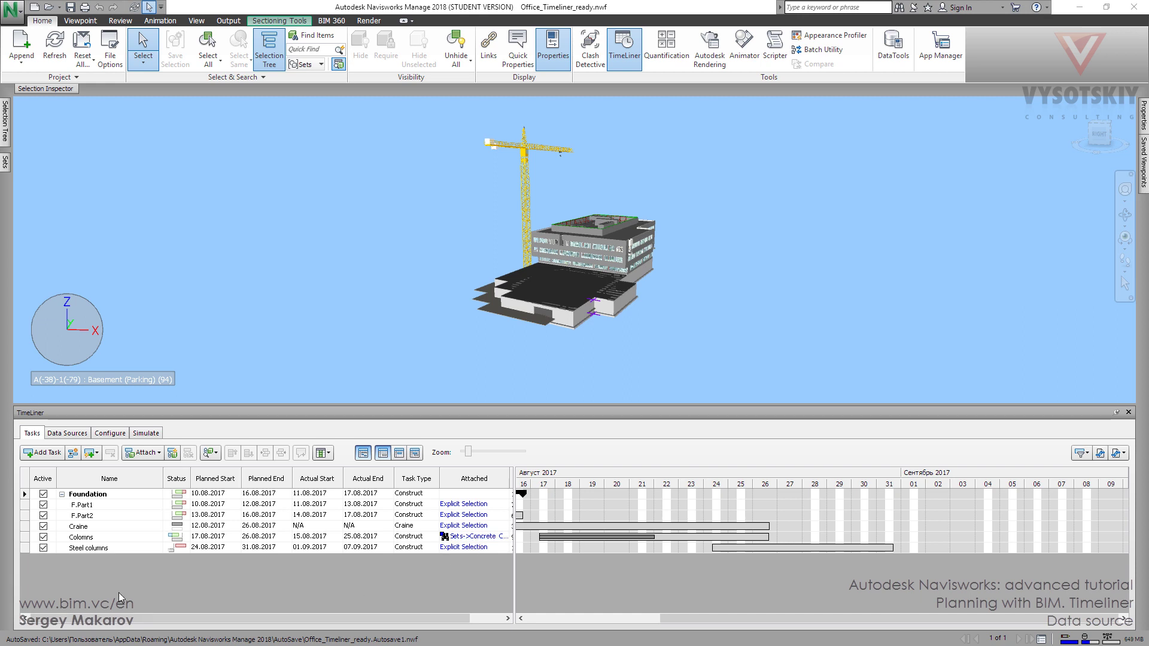
- Start a new project and open Example.nwf from the Material > 6 > Example folder
click(36, 8)
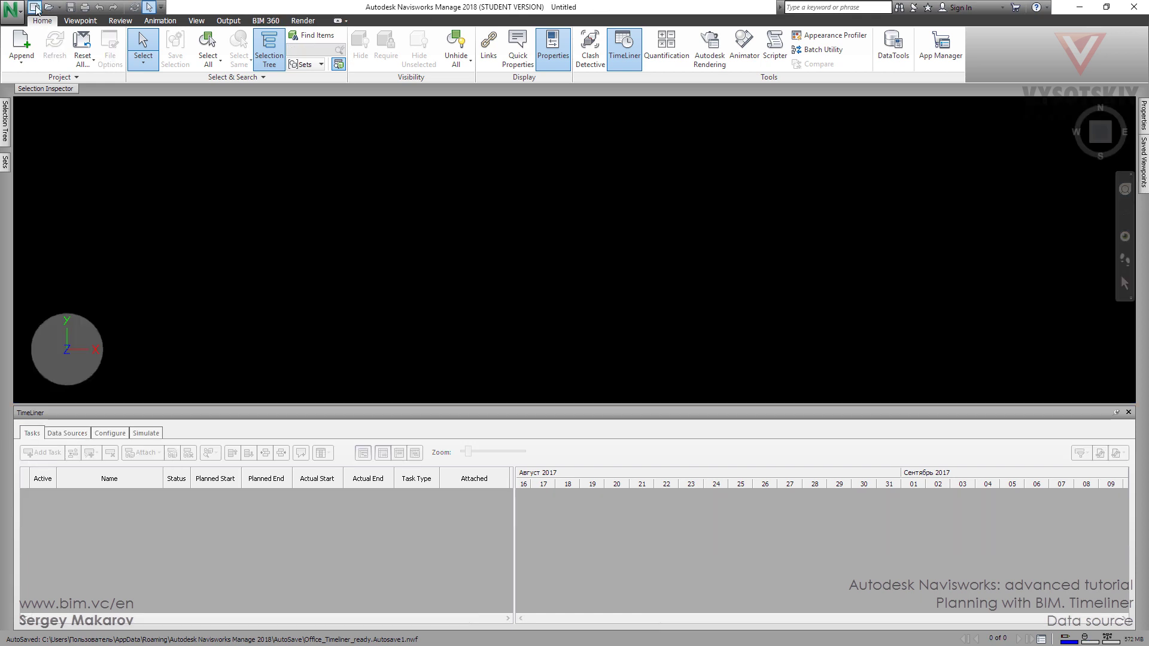
click(59, 8)
click(77, 24)
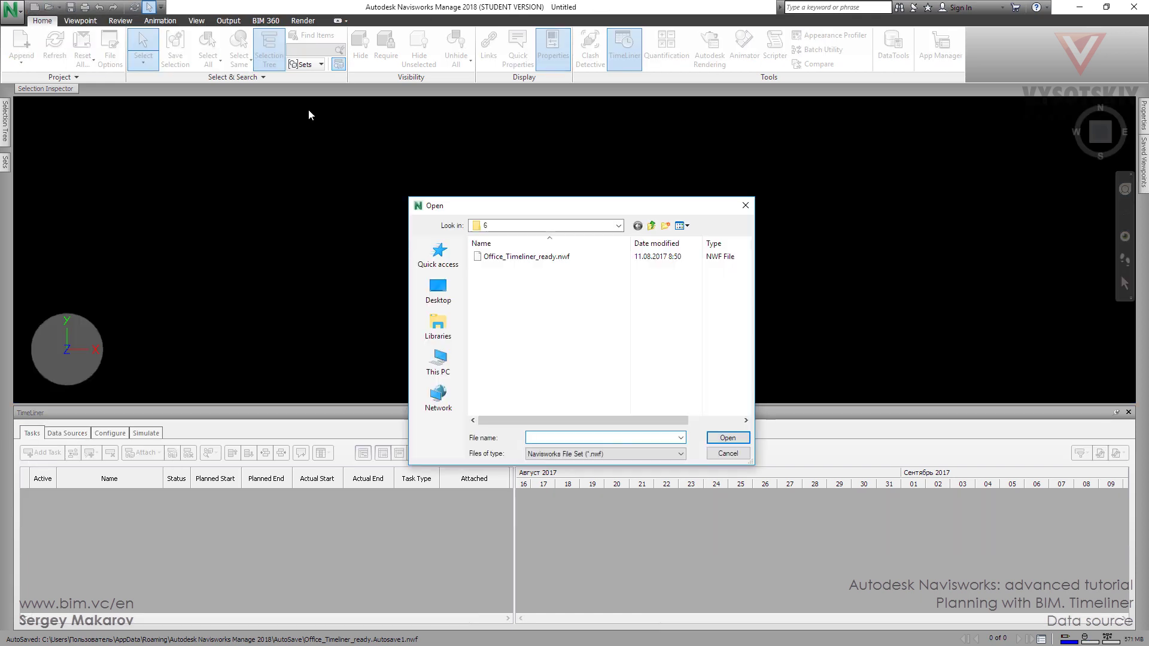
click(651, 226)
click(651, 226)
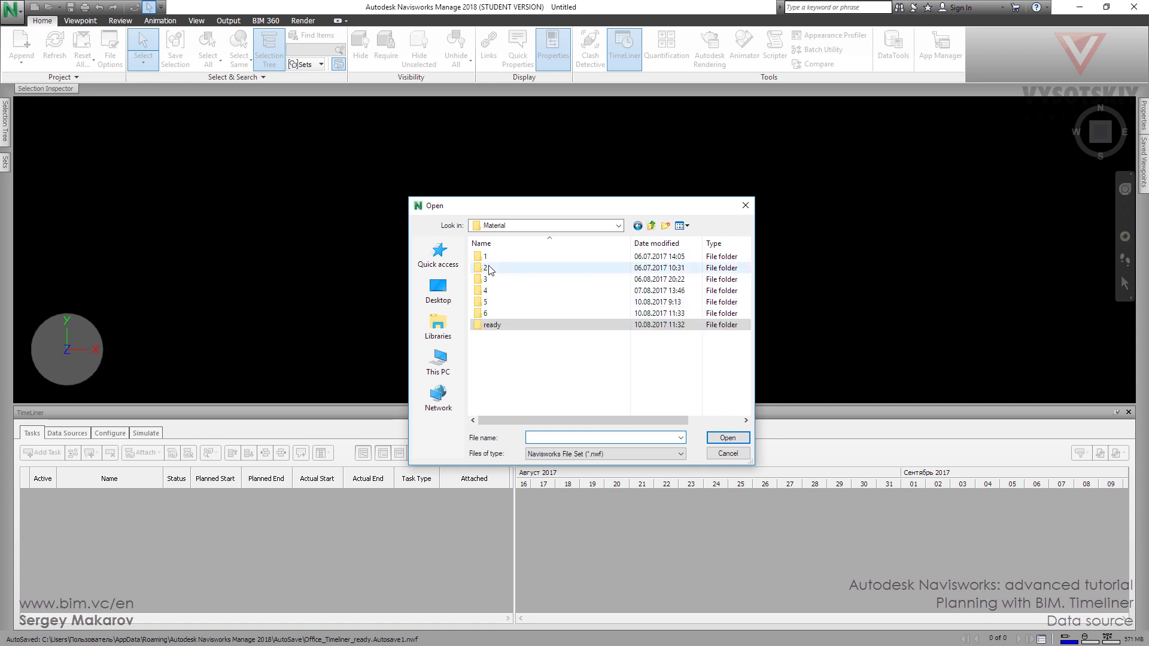
double_click(487, 314)
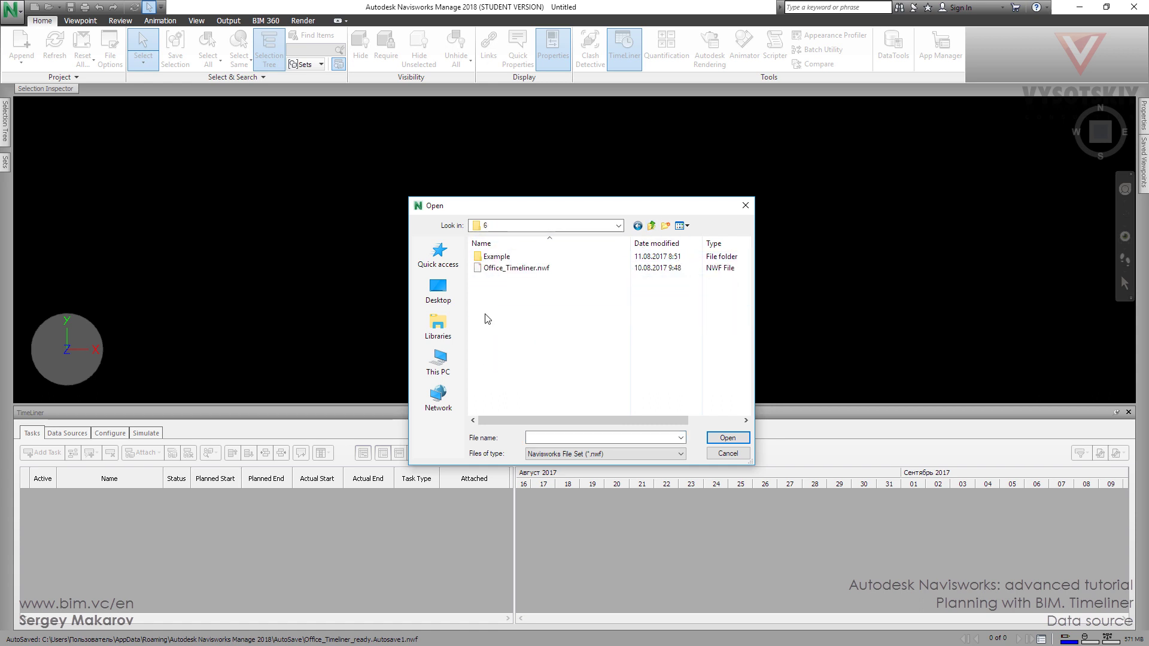
double_click(491, 258)
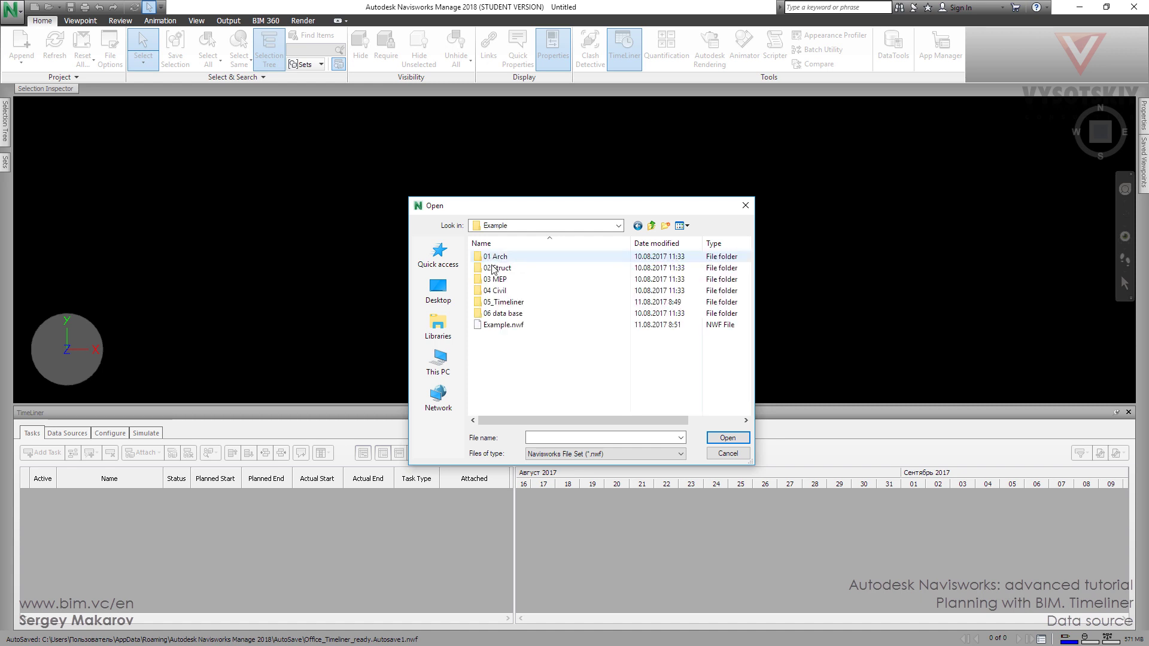
click(497, 326)
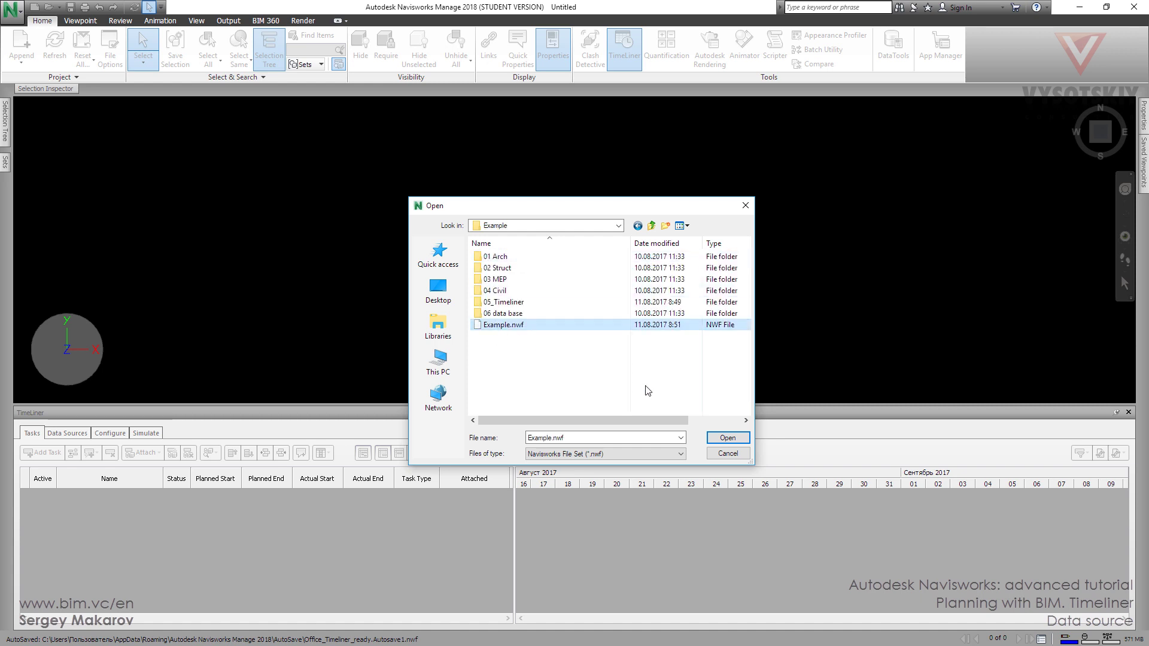
click(719, 437)
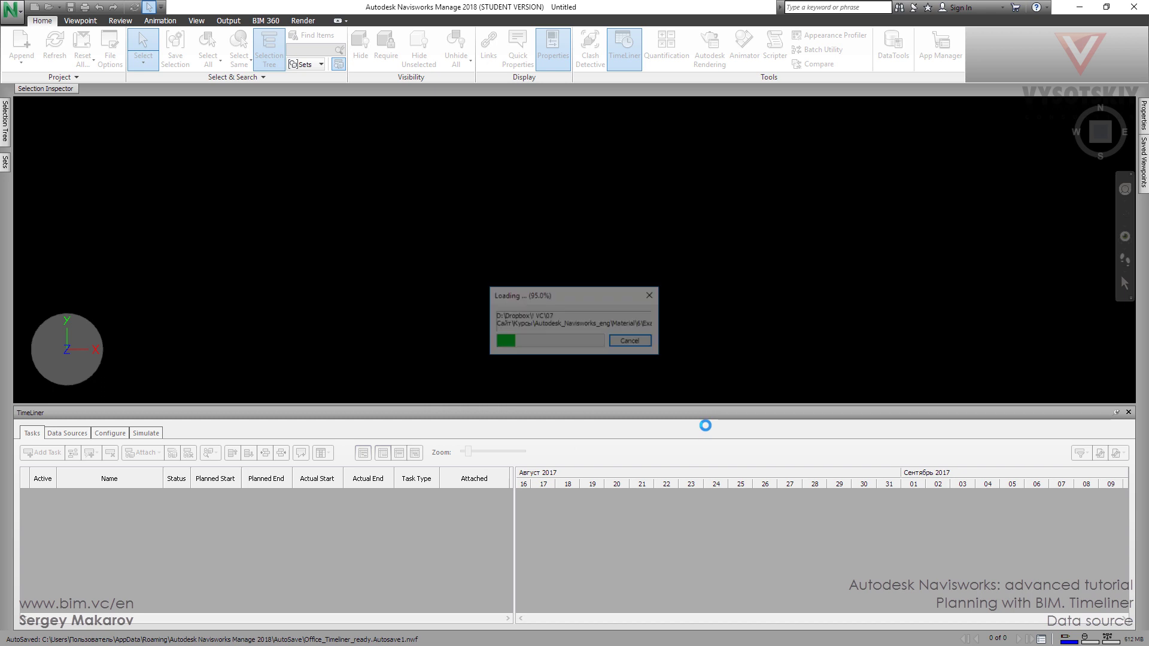
key(shift+w)
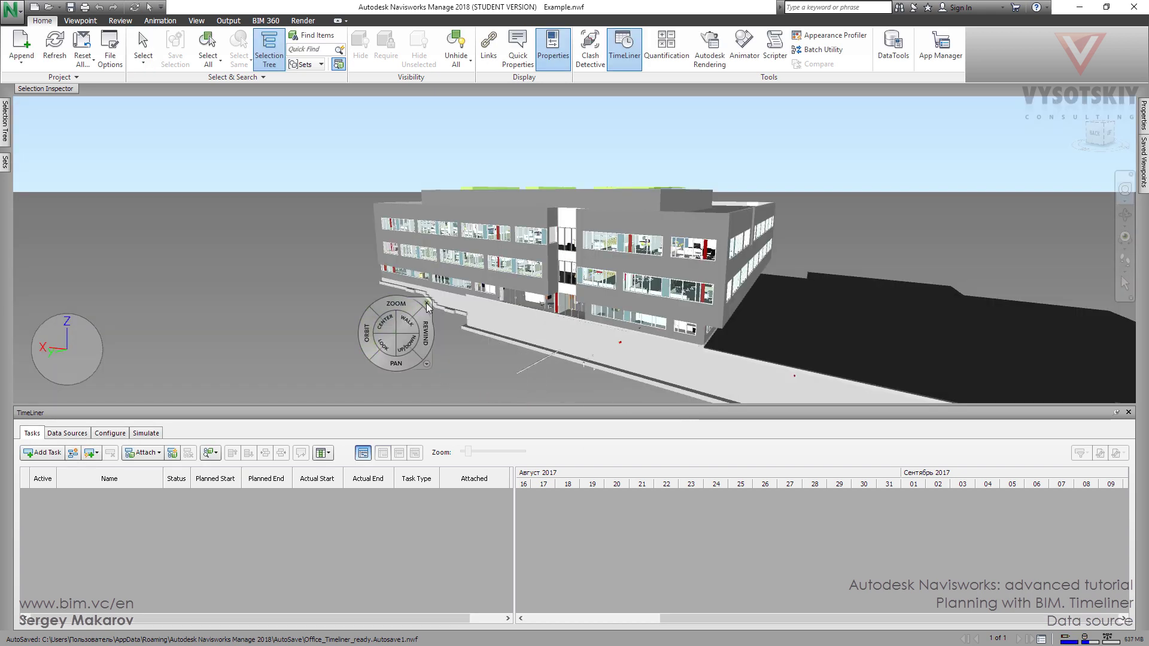
click(426, 305)
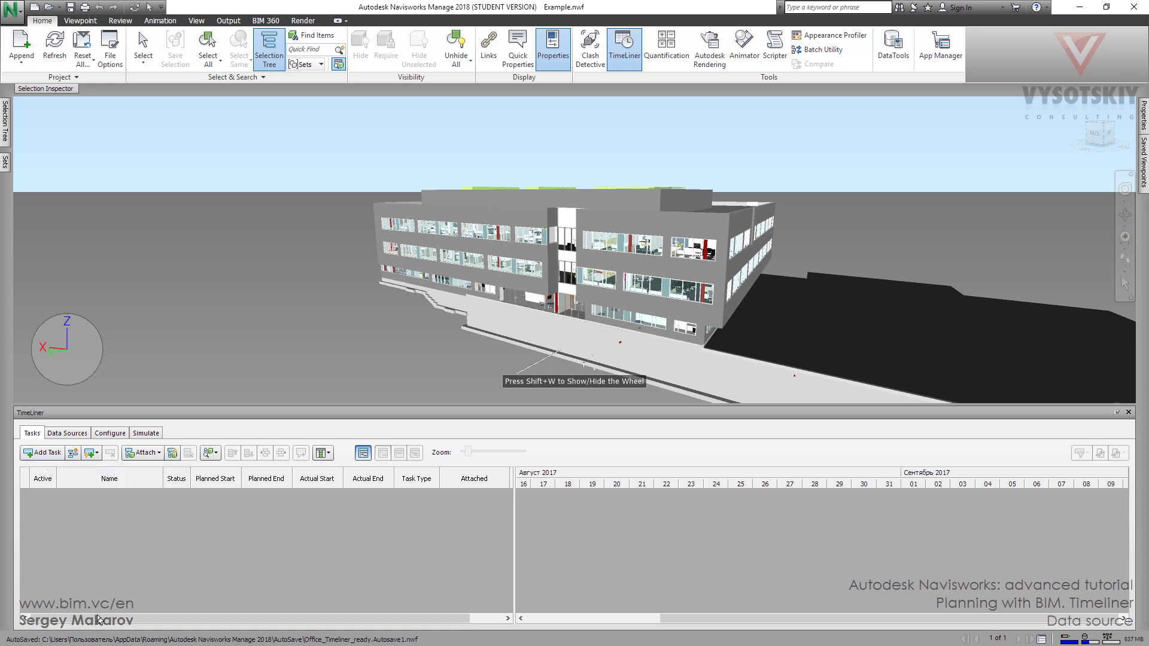
click(6, 162)
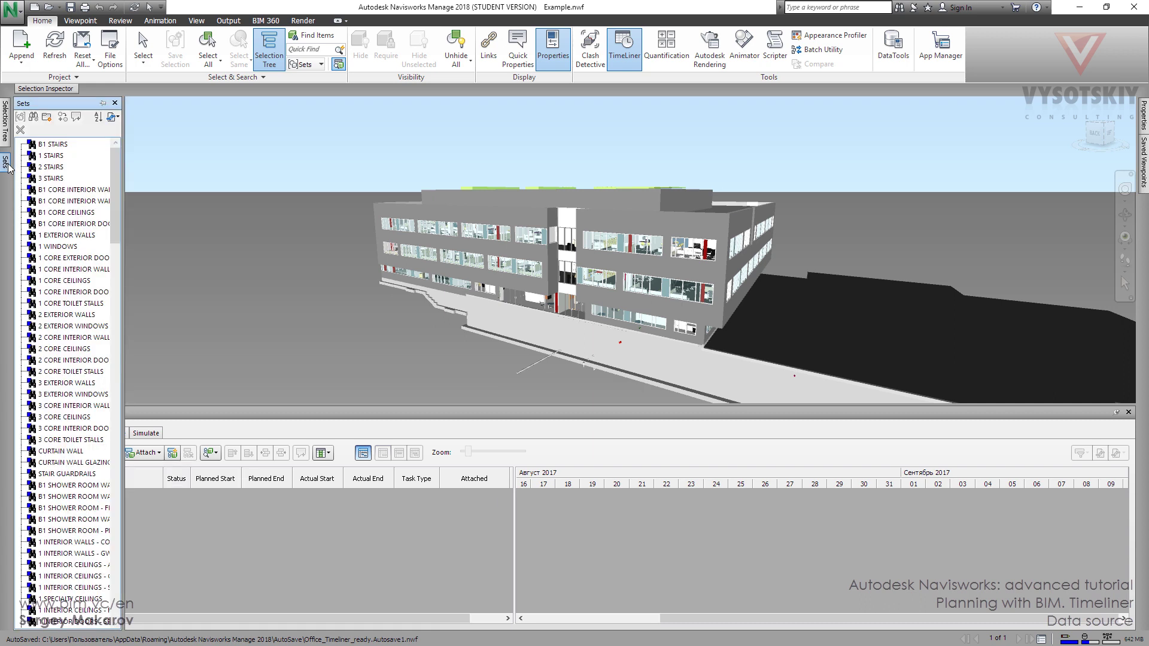
click(78, 190)
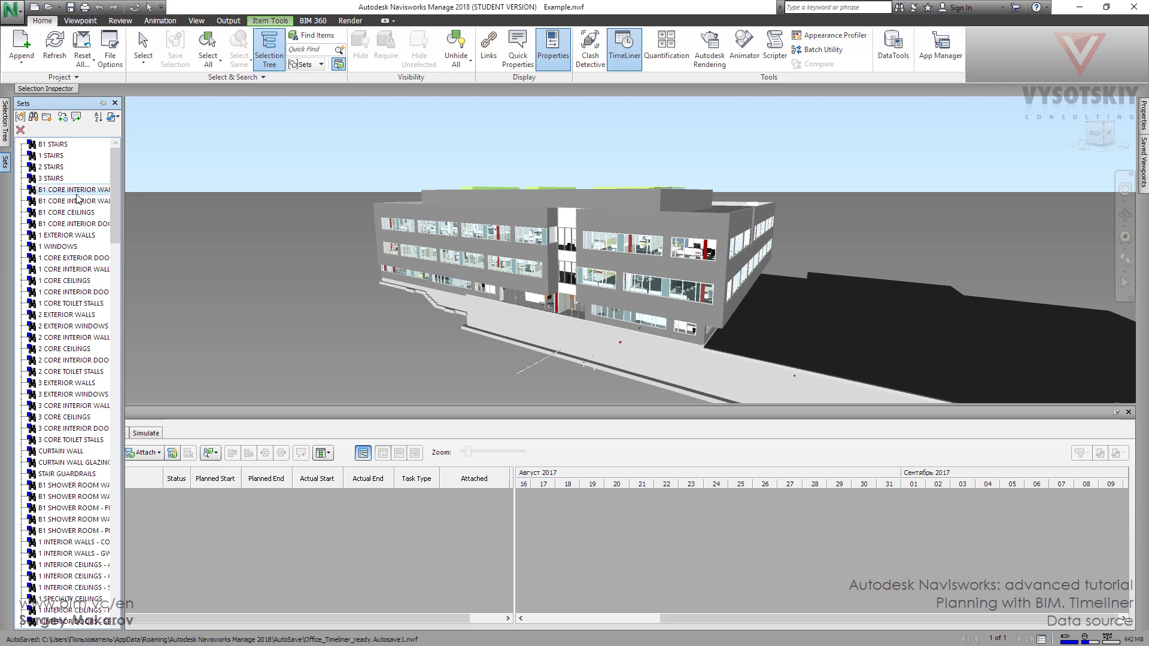
click(60, 247)
click(66, 315)
click(73, 360)
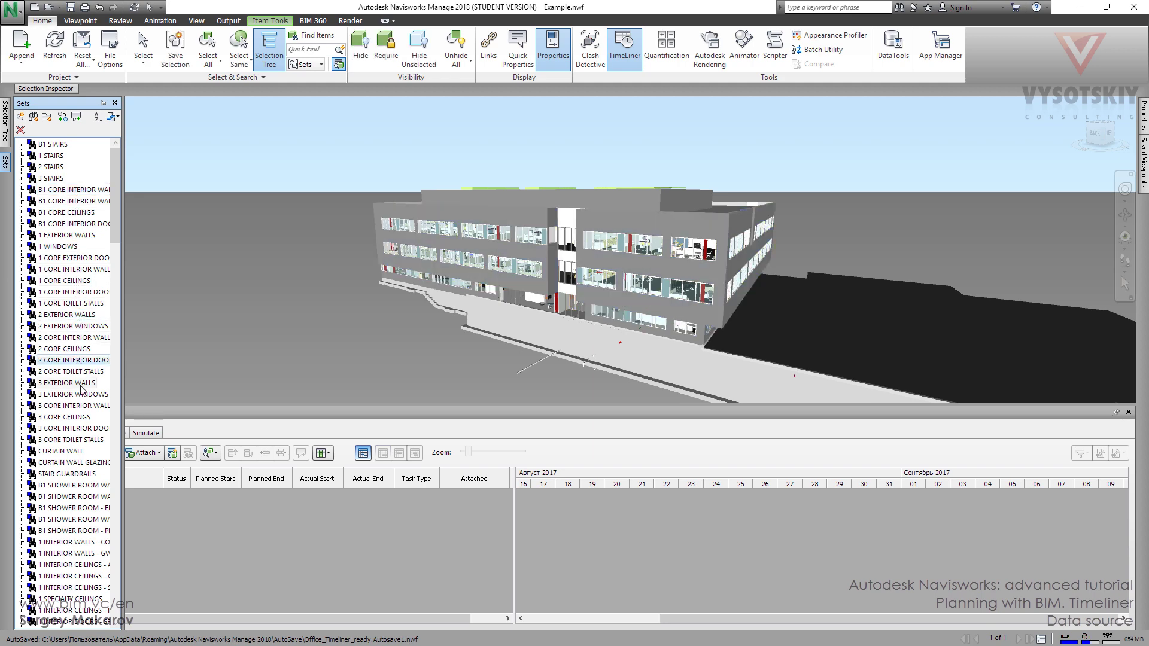
click(82, 389)
drag(115, 234, 131, 597)
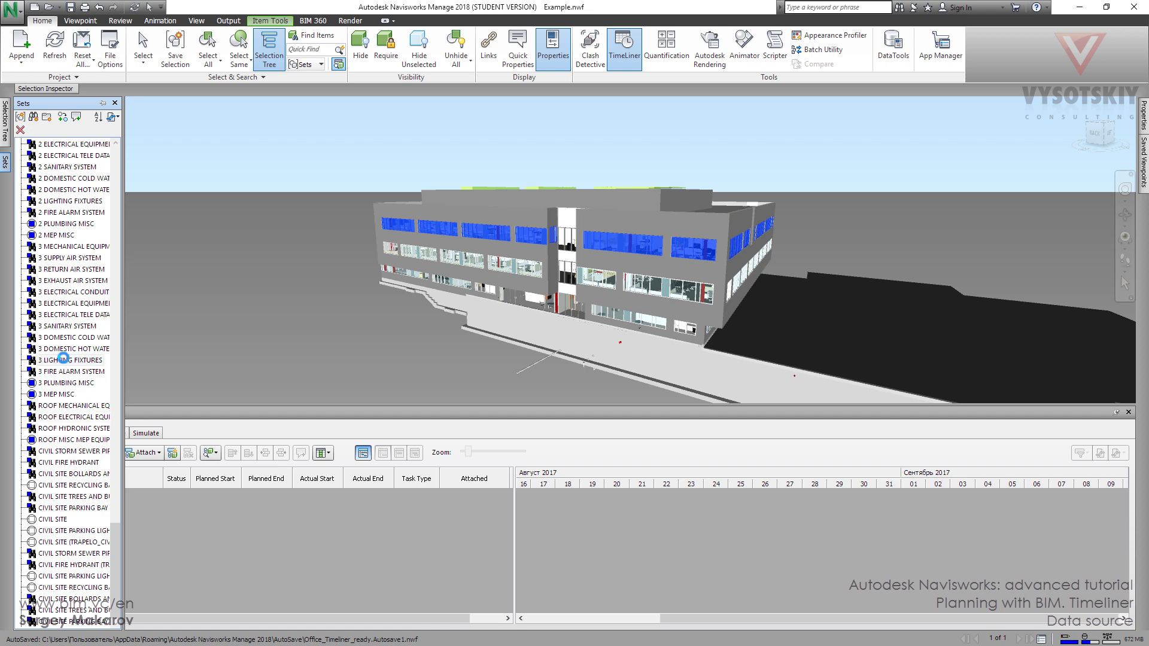
click(67, 304)
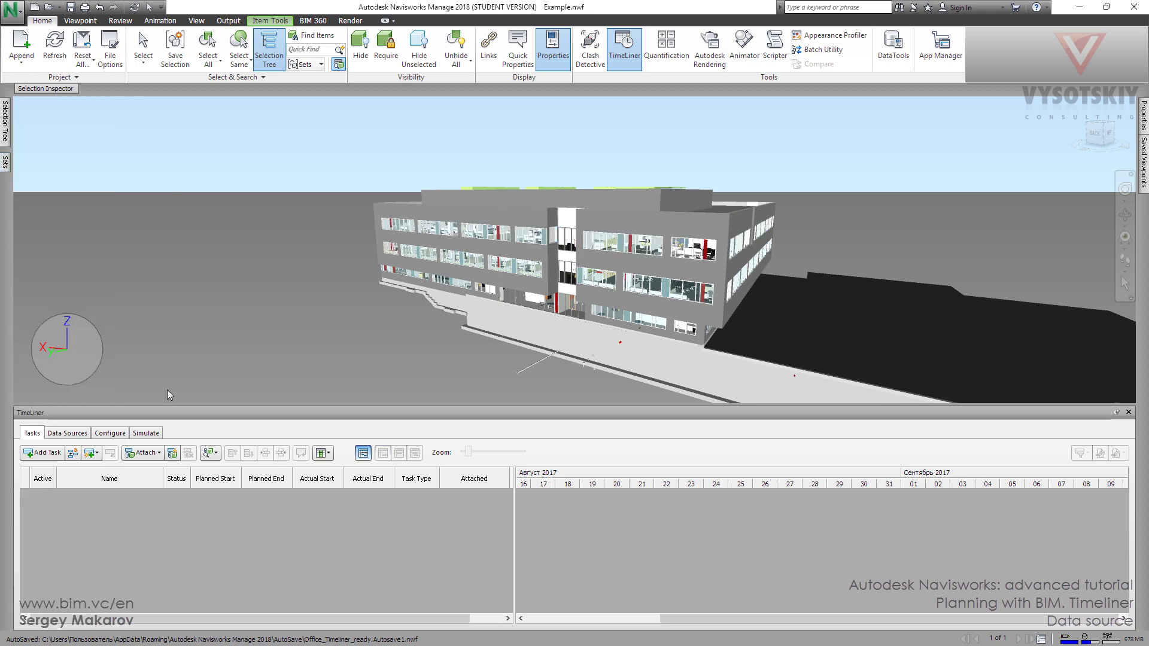
- Show TimeLiner's Data Sources tab with its empty source list
click(68, 433)
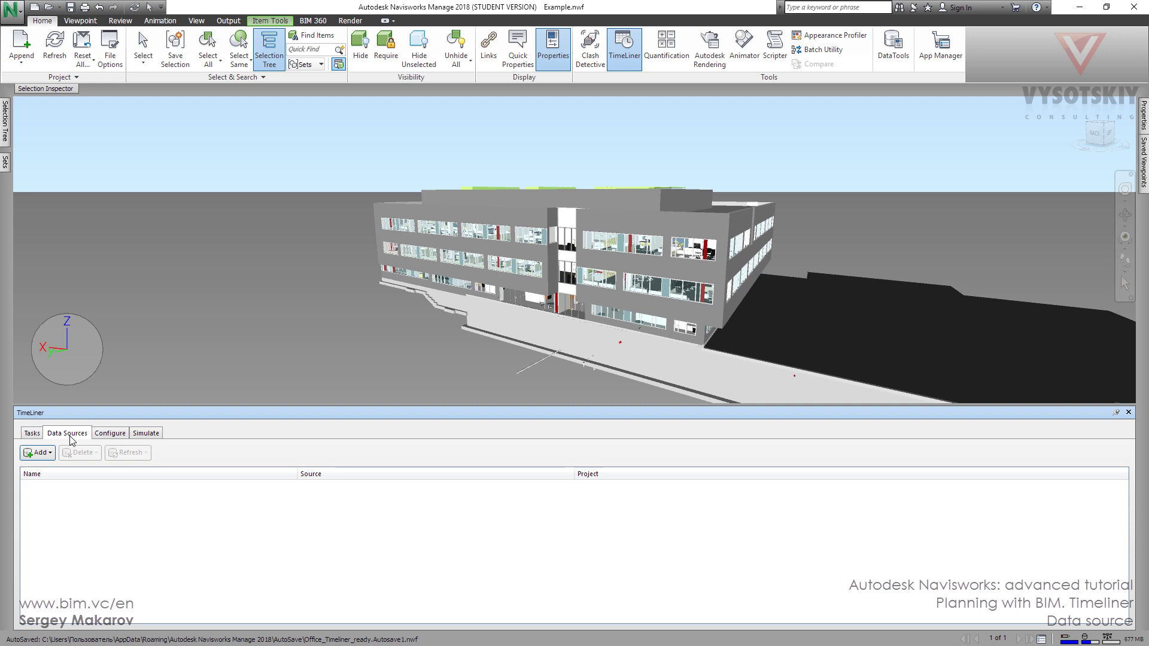
click(37, 435)
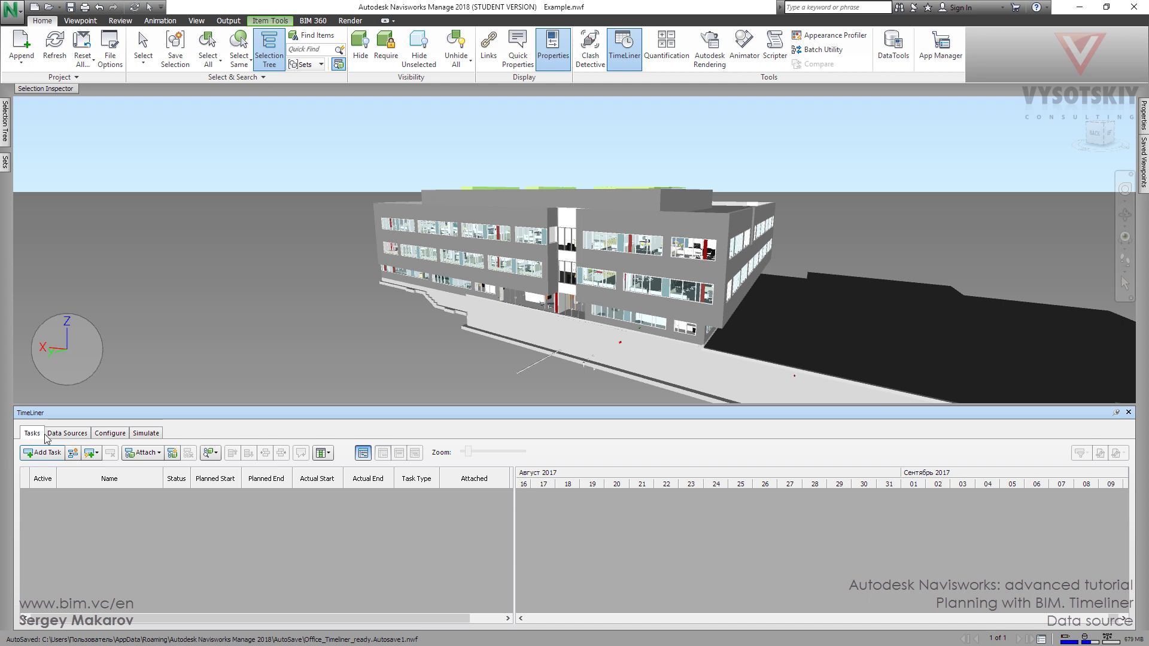
click(66, 435)
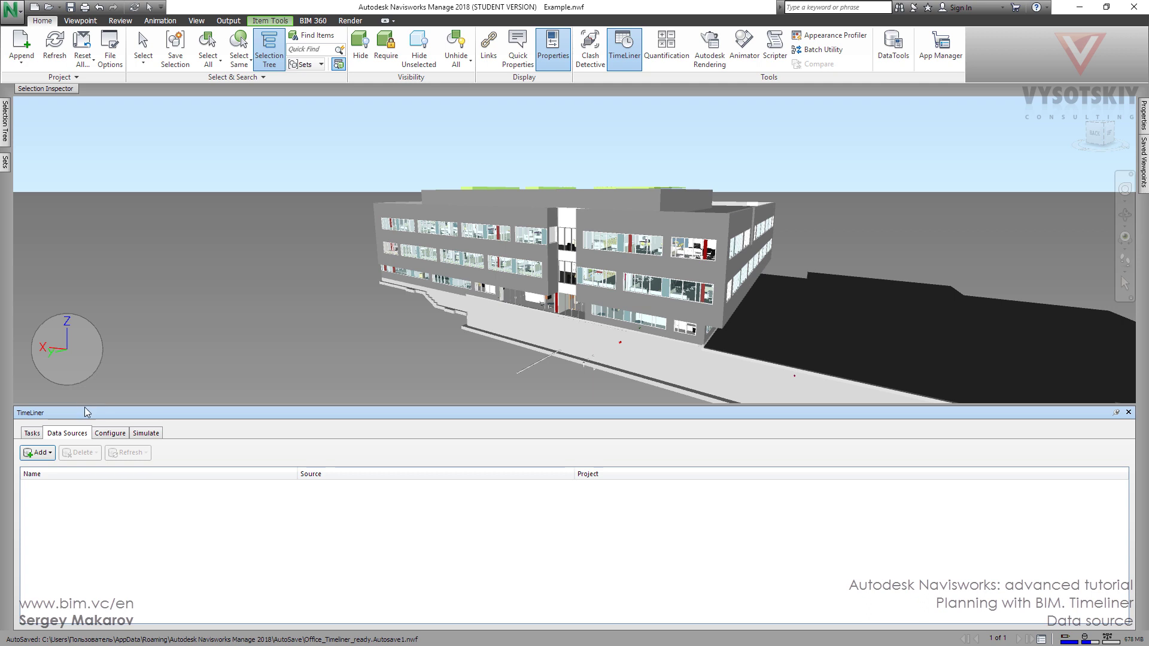
- Start a CSV Import data source and move the CSV file chooser to the screen centre
click(48, 457)
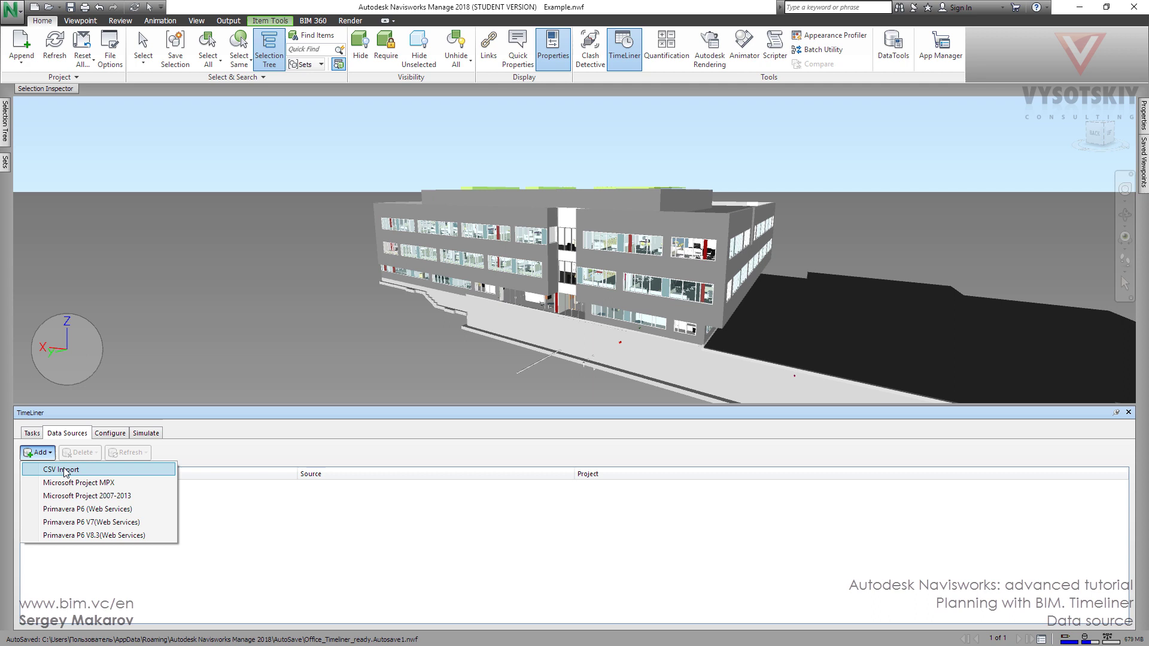
click(64, 472)
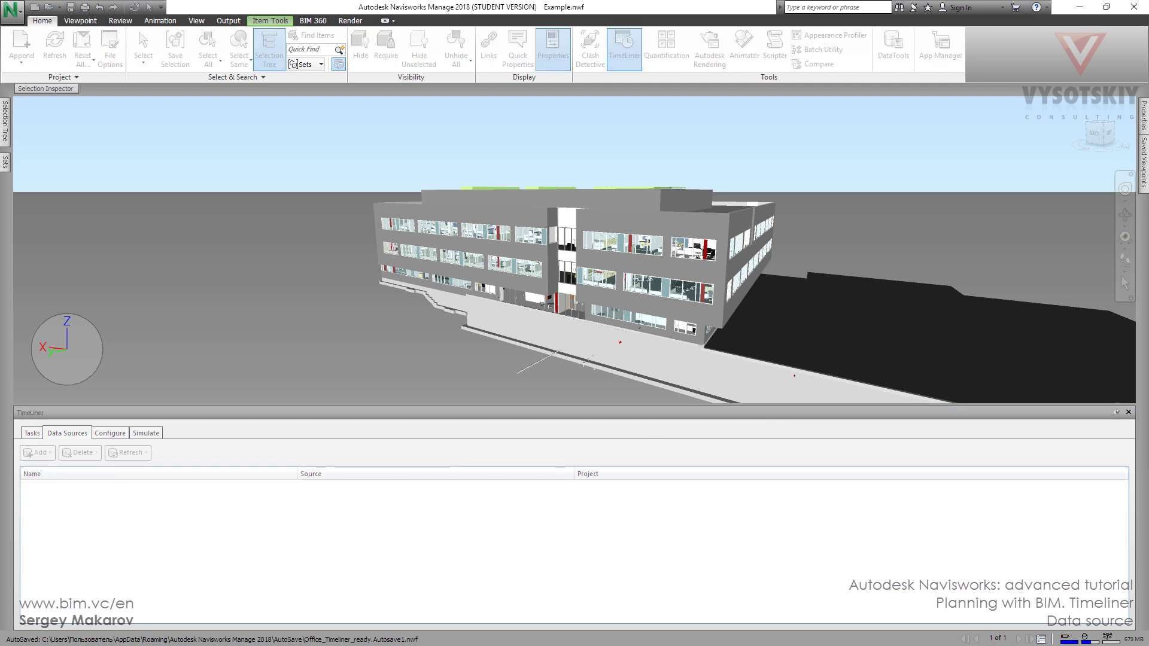
drag(920, 188, 444, 147)
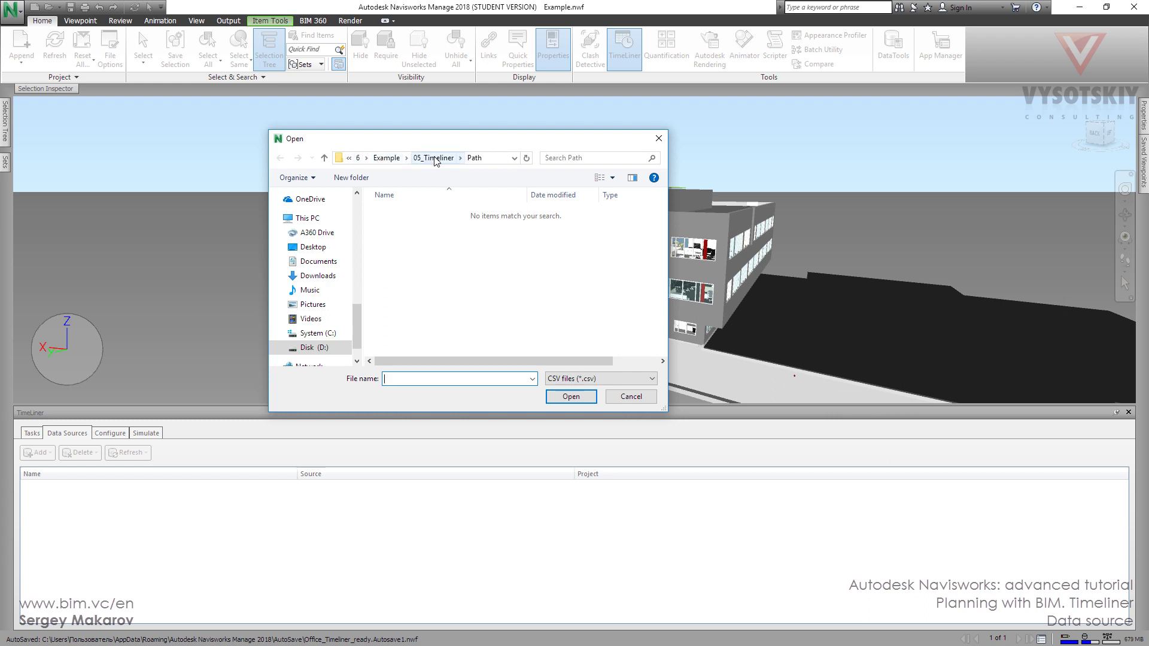
- Copy TRAPELO_CONSTRUCTION_SCHEDULE.csv from the 05_Timeliner Plan folder
click(435, 158)
click(386, 158)
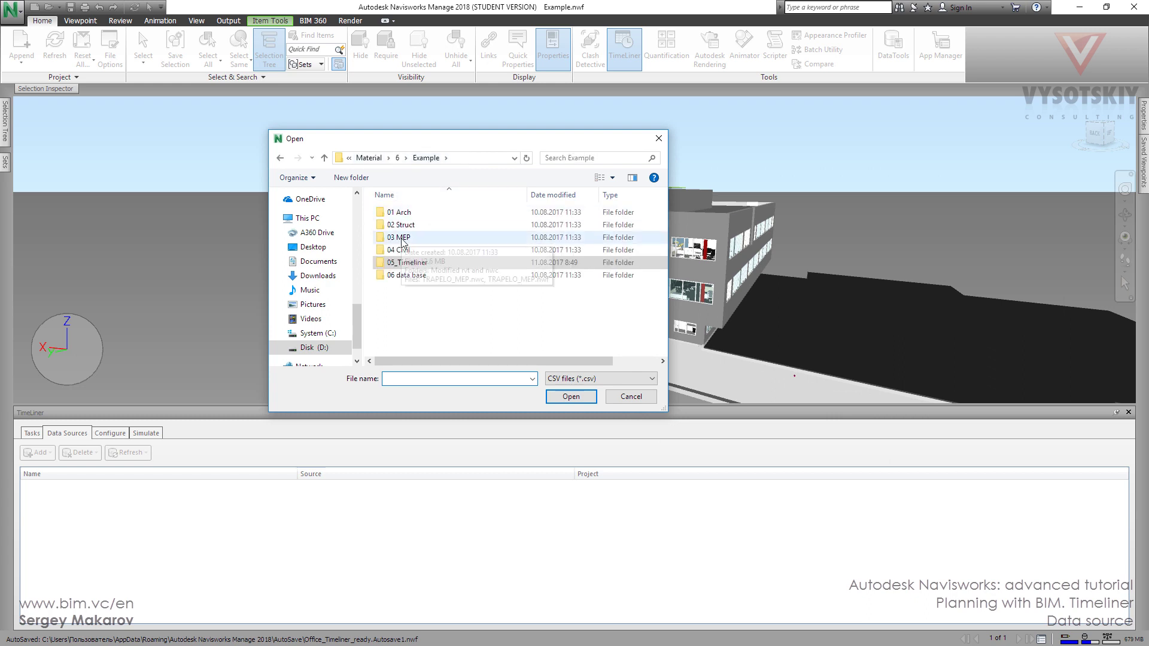
double_click(404, 264)
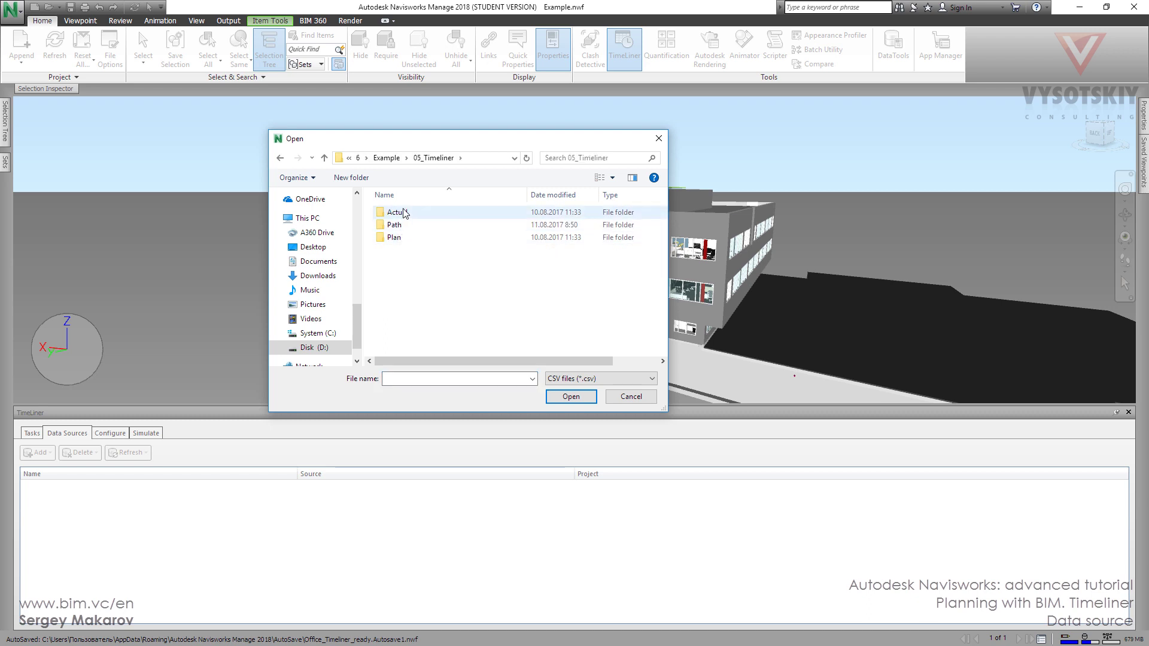
double_click(392, 238)
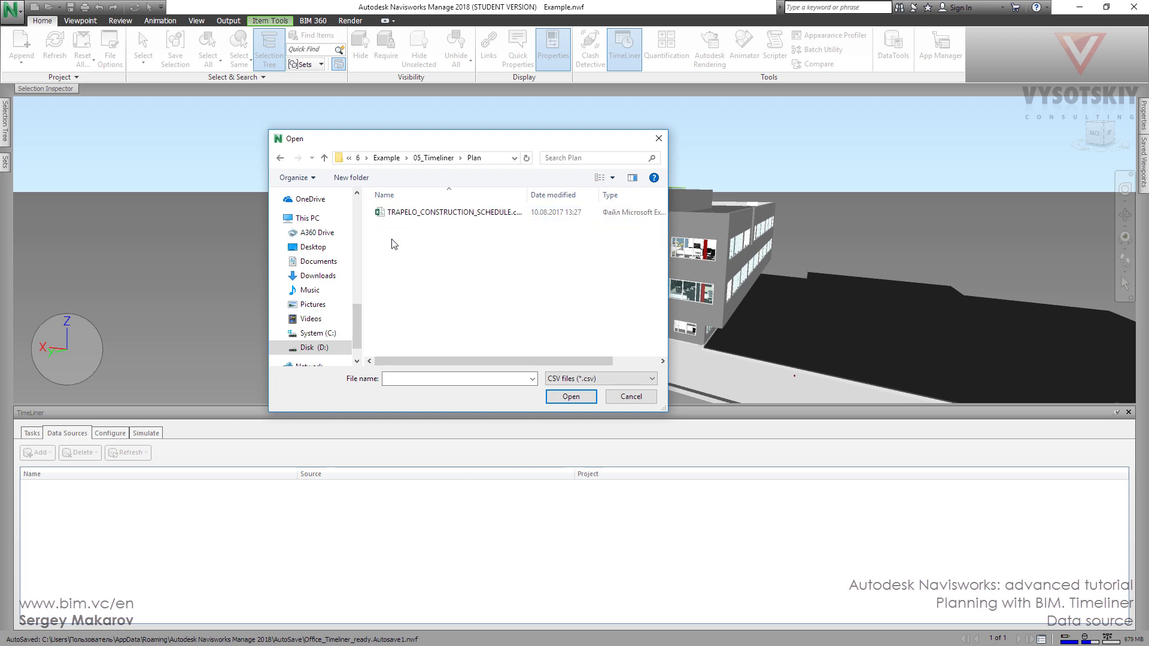
click(396, 214)
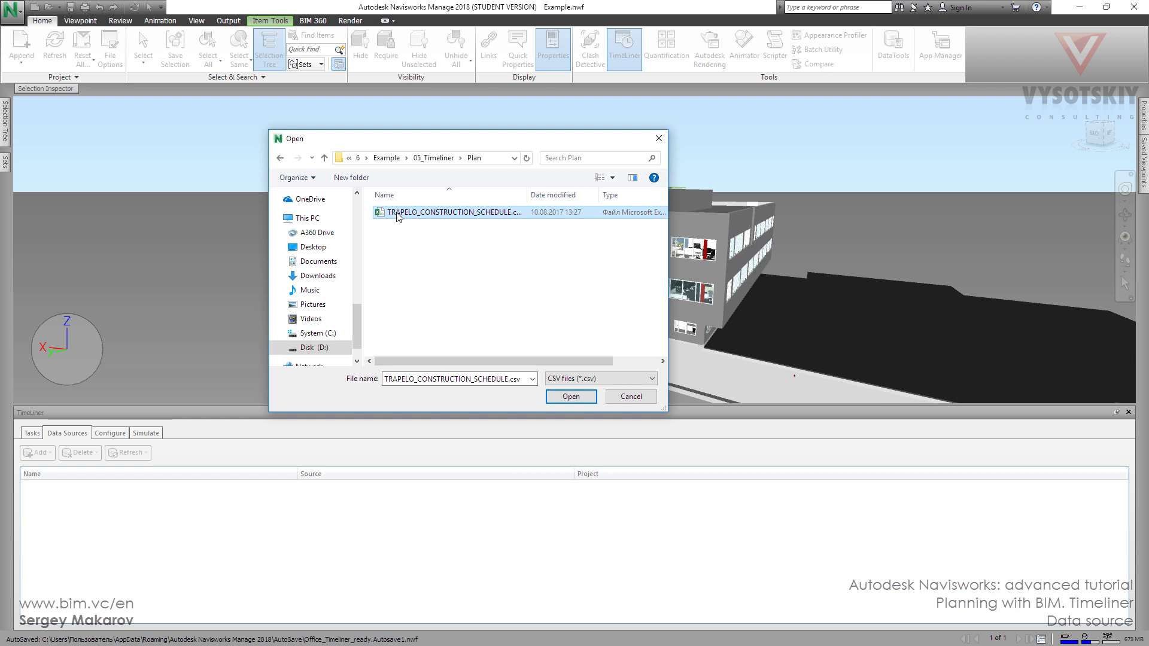
click(397, 213)
right_click(396, 212)
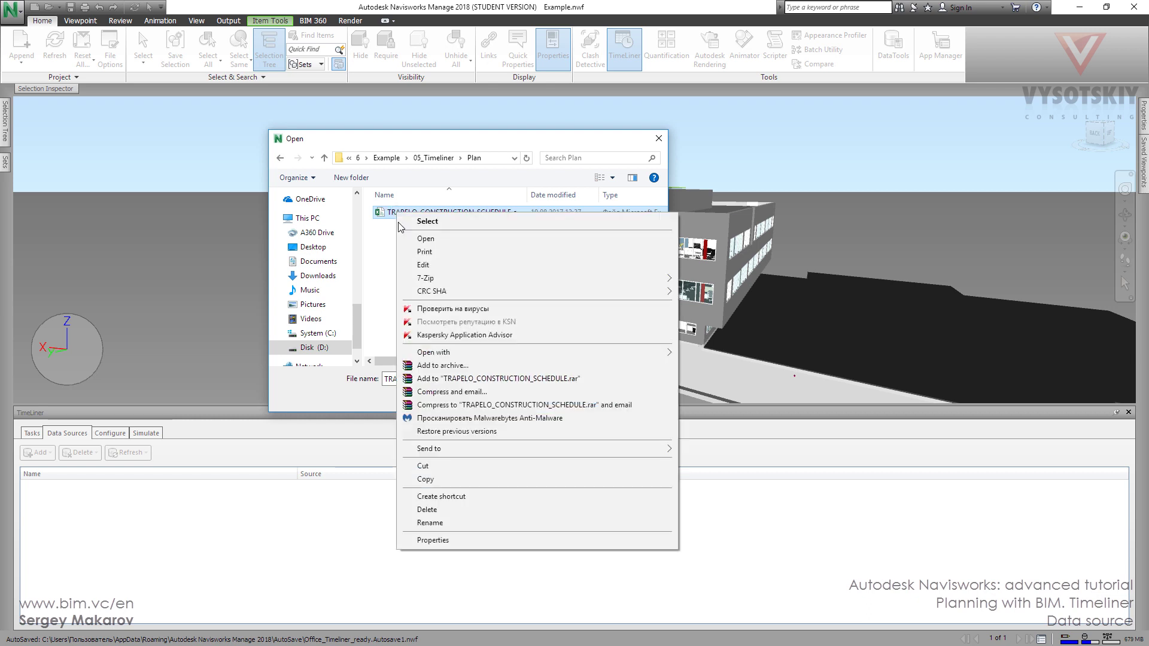
click(454, 475)
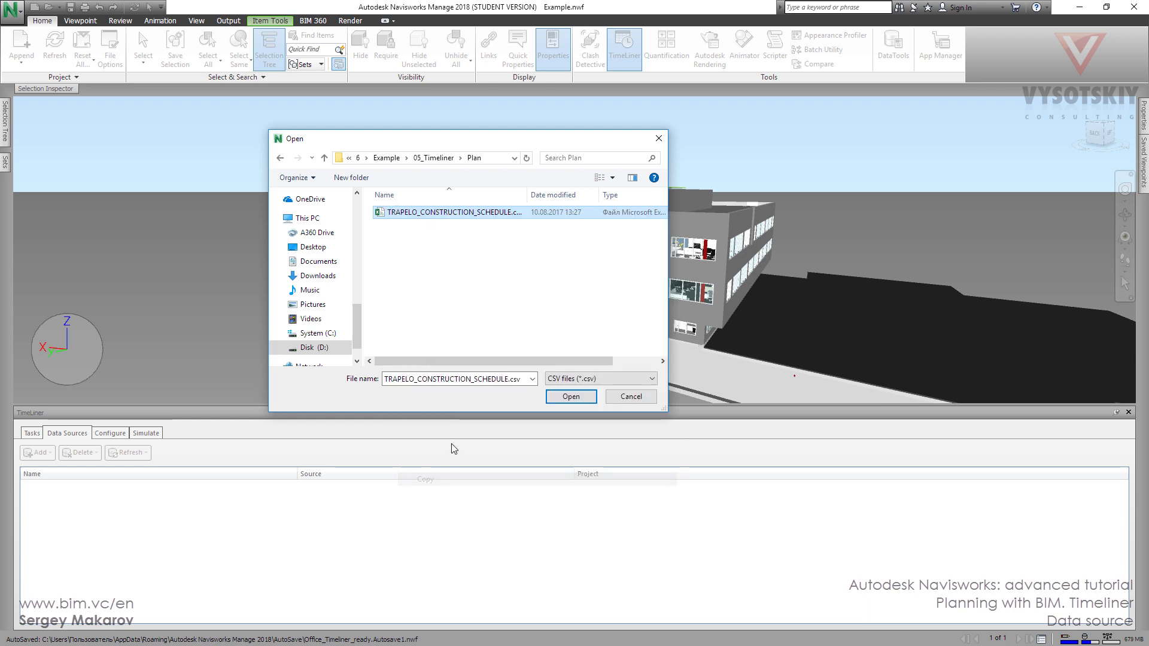
- Paste the schedule CSV into the empty Path folder
click(443, 160)
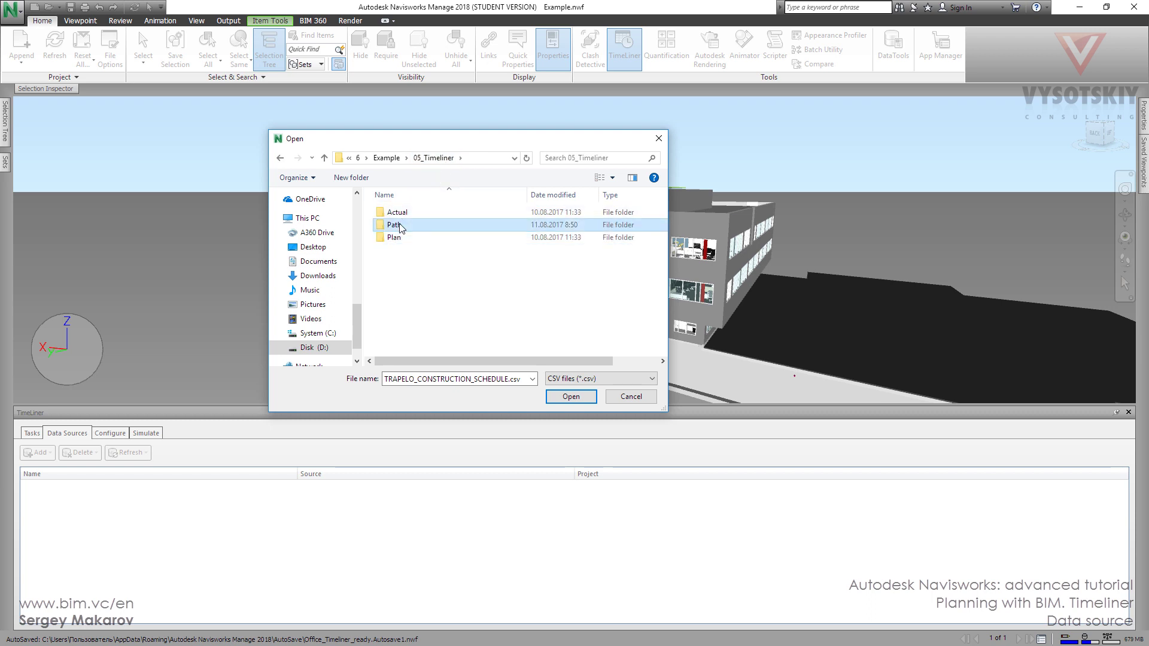
double_click(395, 224)
right_click(404, 254)
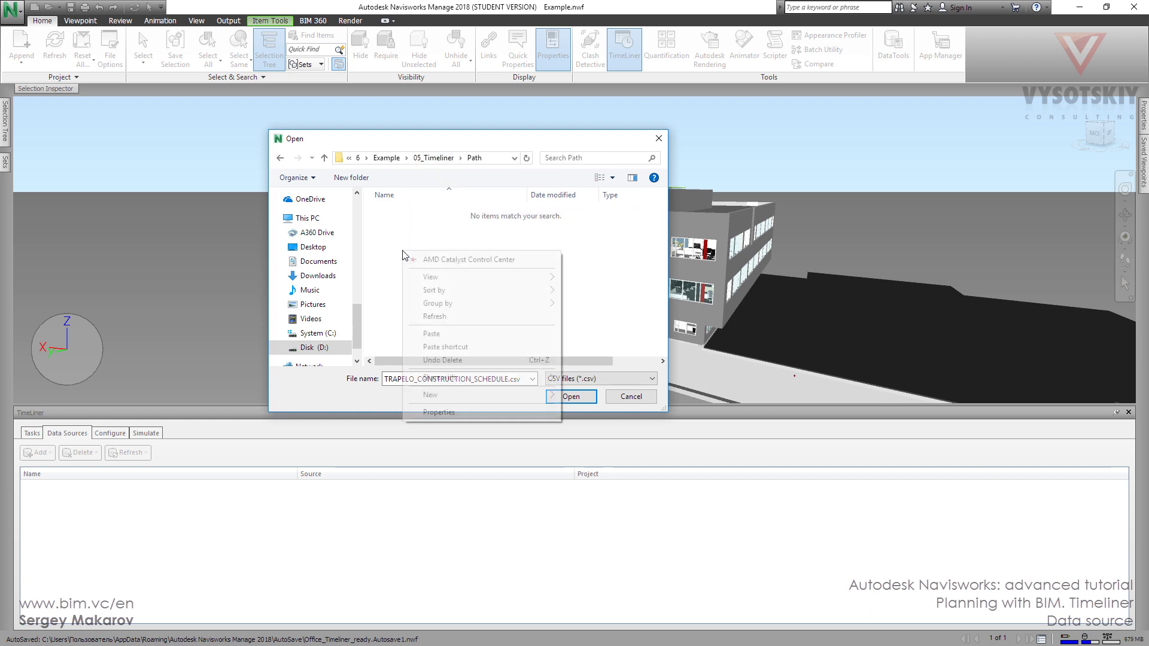
click(439, 333)
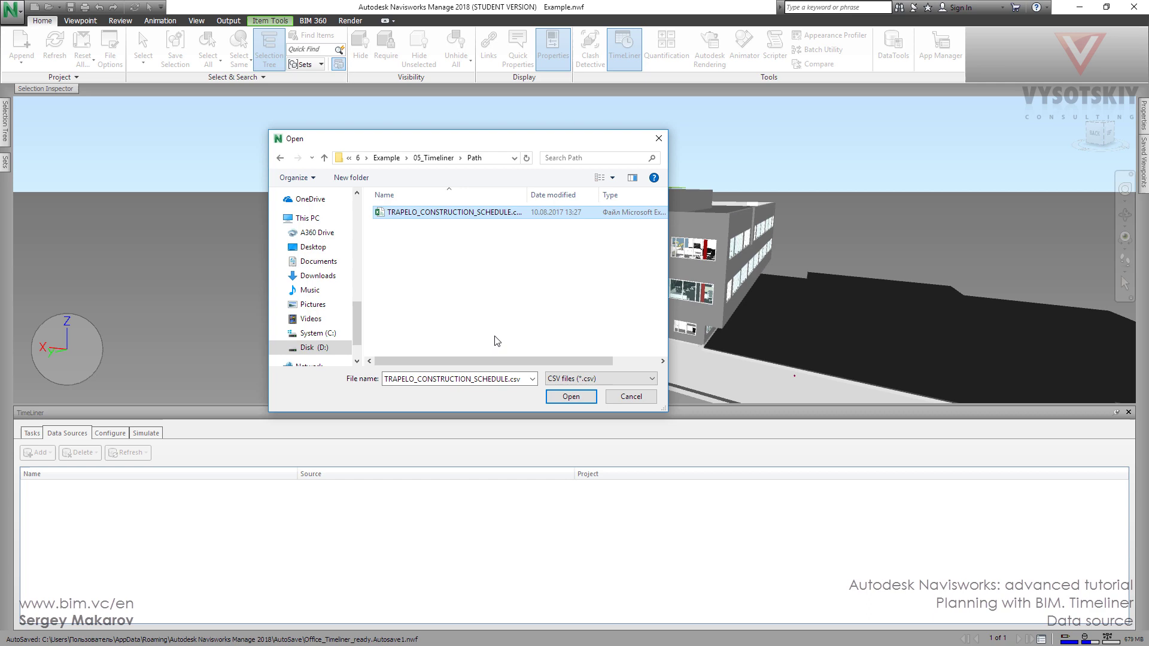
- Open the schedule CSV and map Task Name to the Name column
click(568, 398)
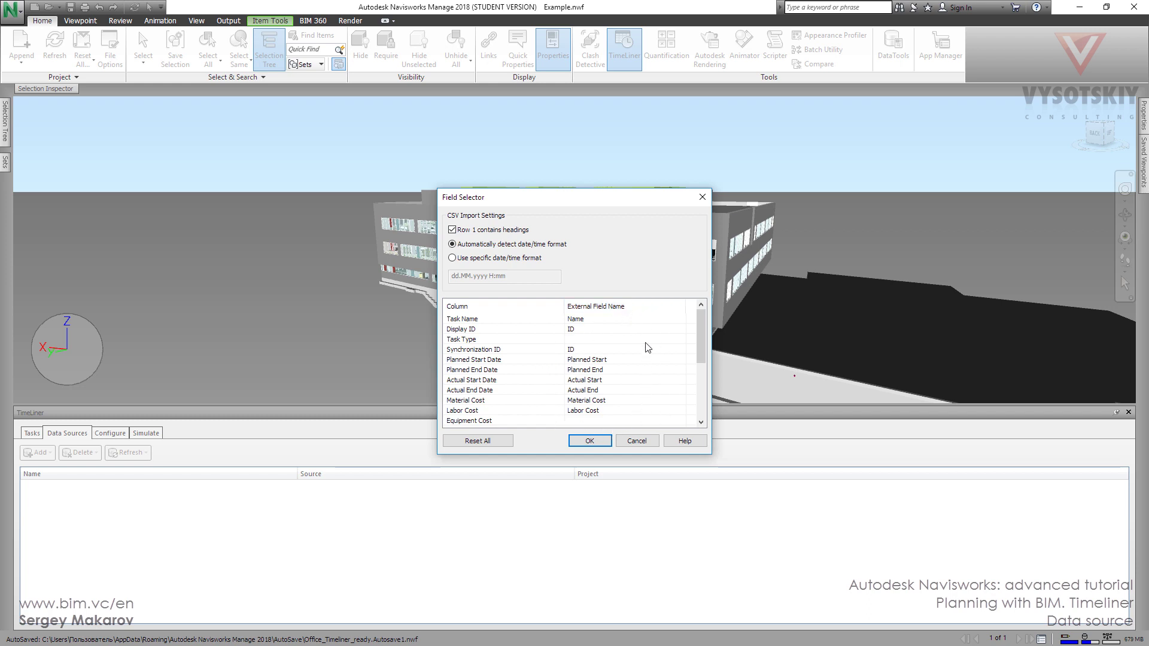
click(682, 321)
click(681, 321)
click(680, 320)
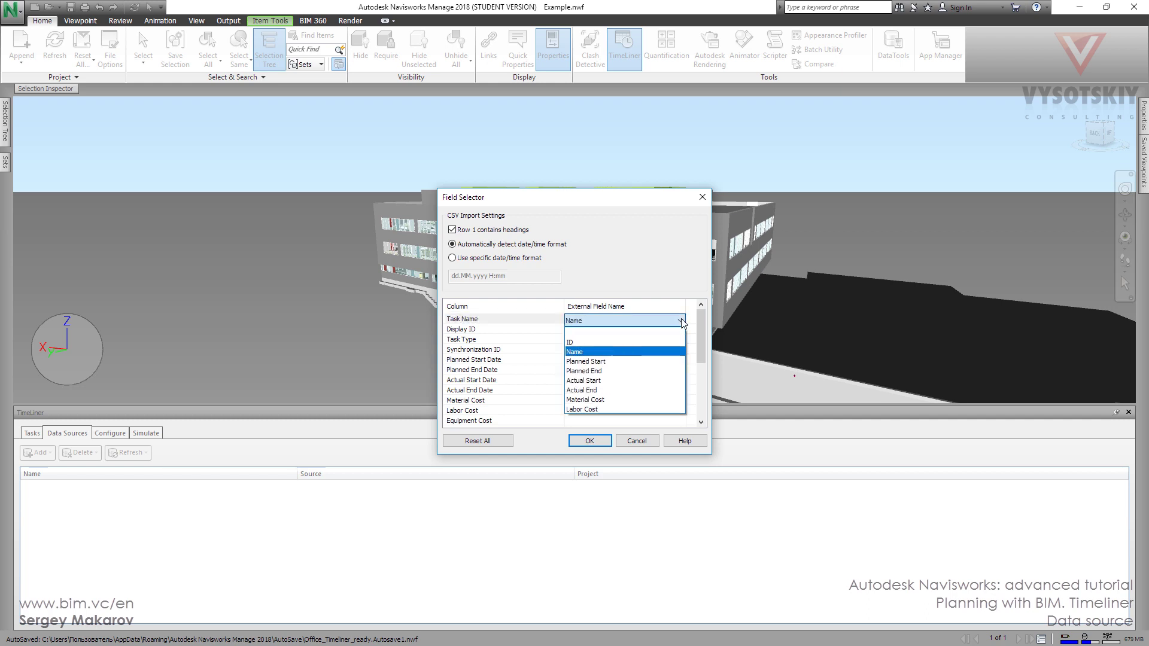
click(617, 334)
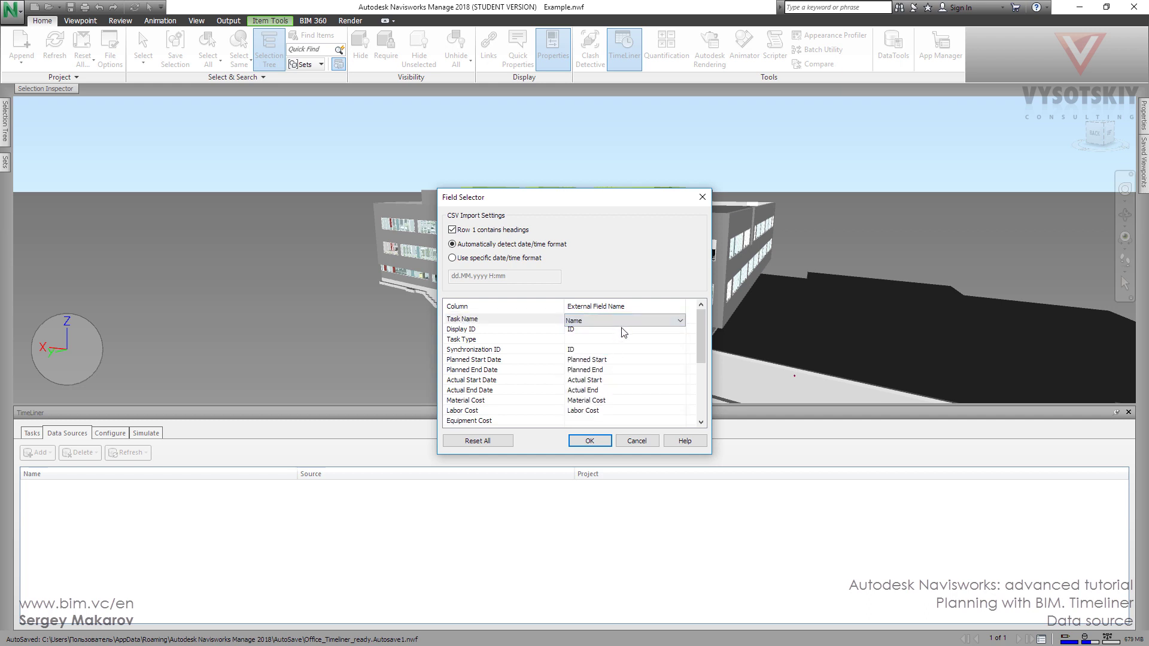
- Map Display ID and Synchronization ID to the ID column and confirm the import
click(623, 333)
click(626, 333)
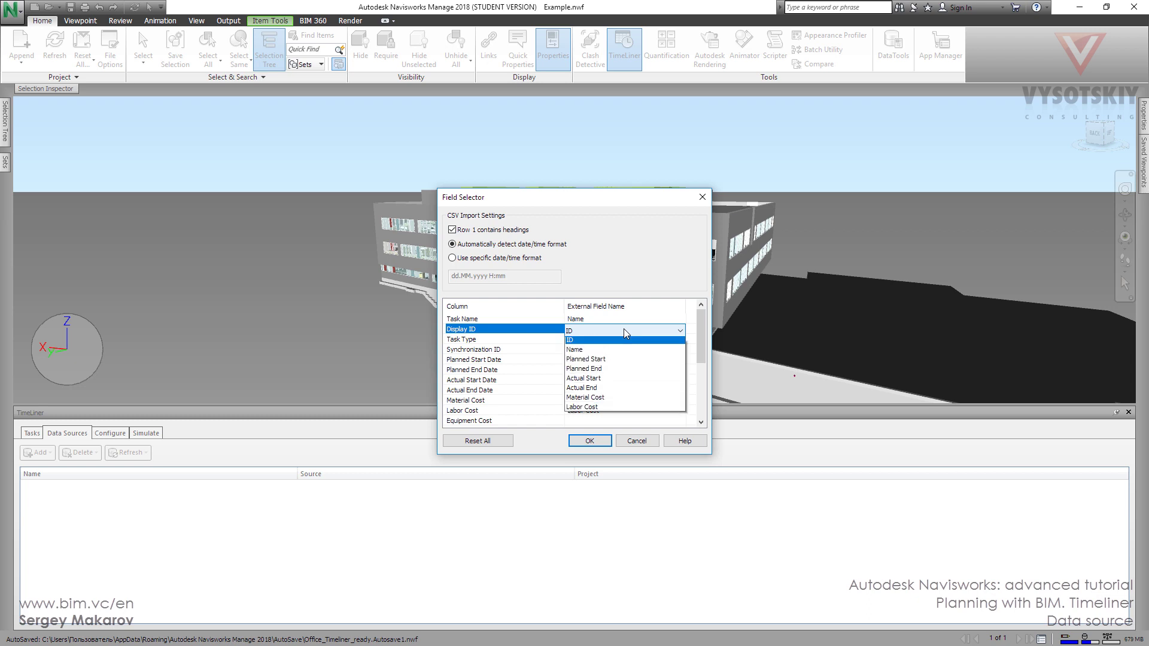
click(610, 353)
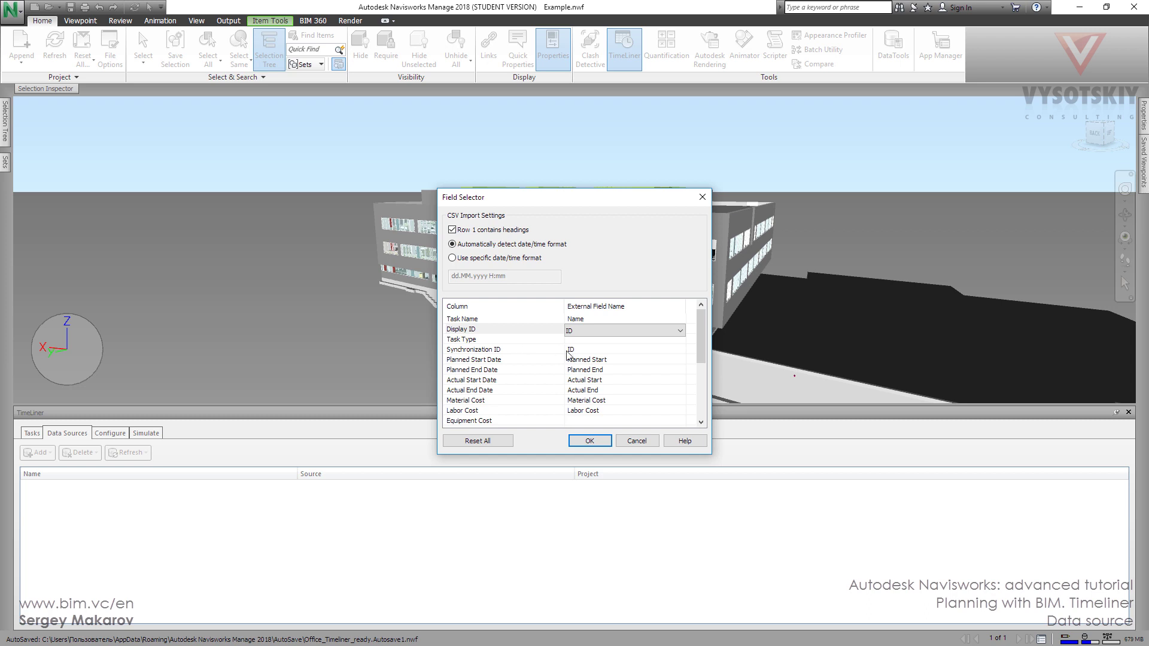
click(626, 351)
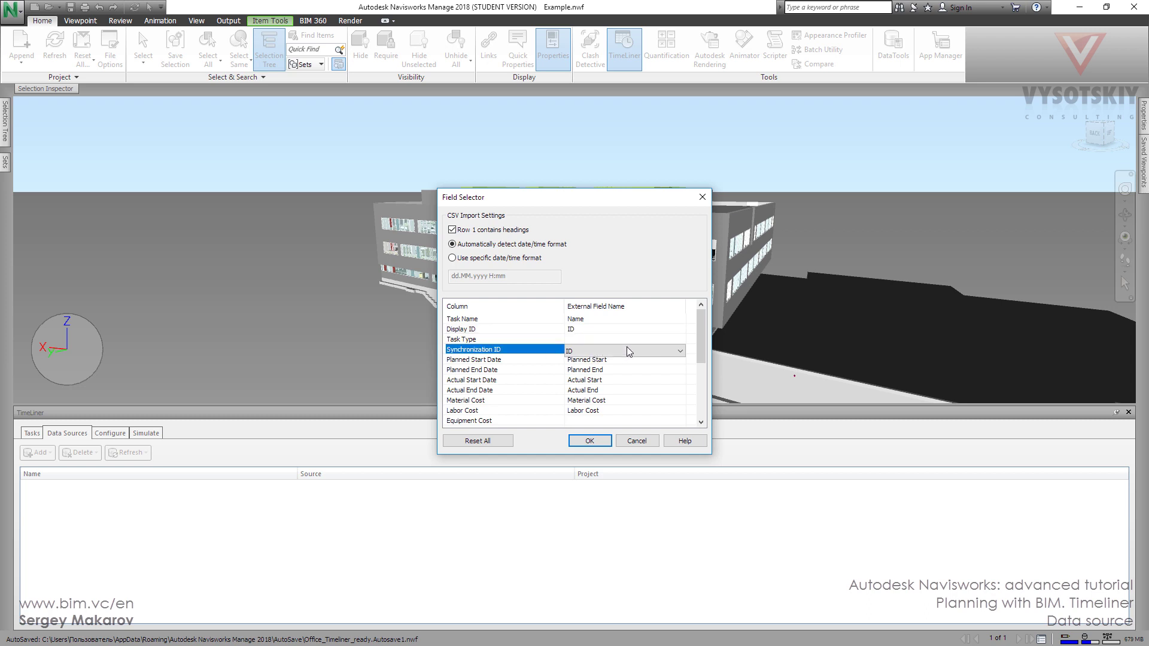
click(626, 350)
click(610, 378)
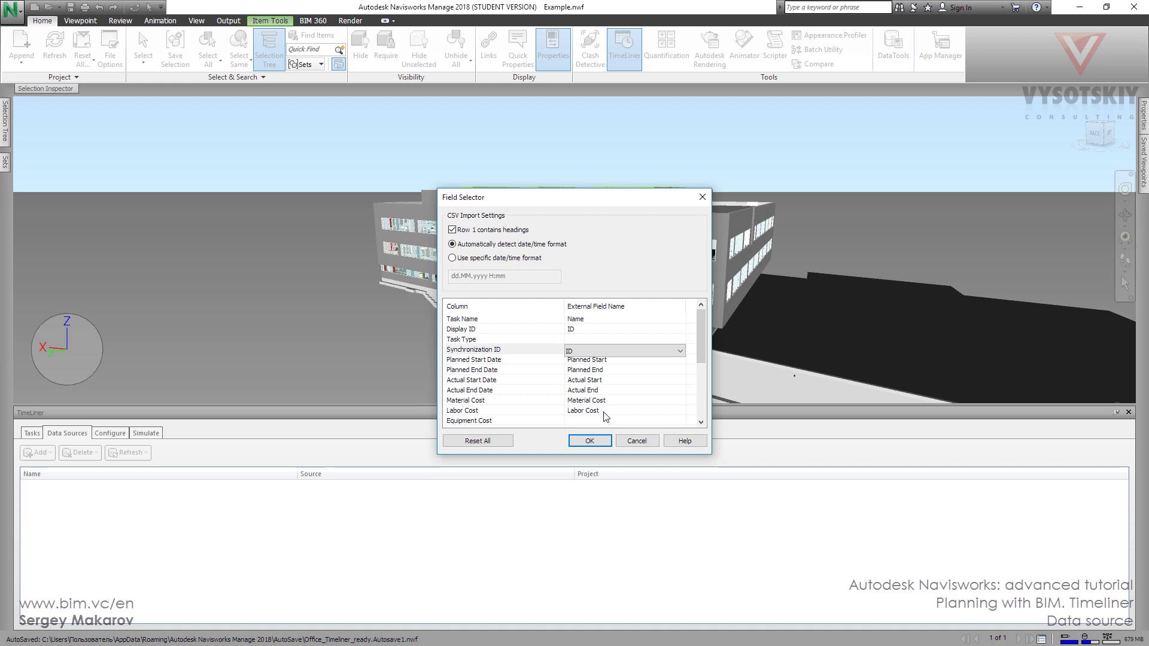
click(589, 441)
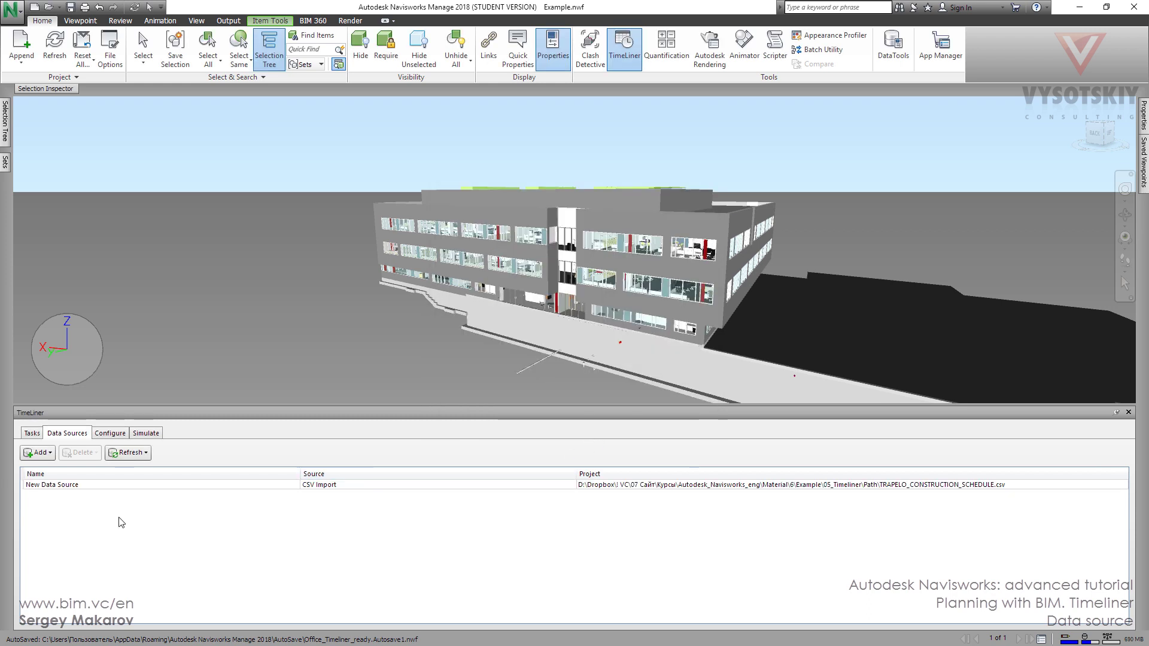
- Rename the New Data Source entry to 'Plan'
click(111, 490)
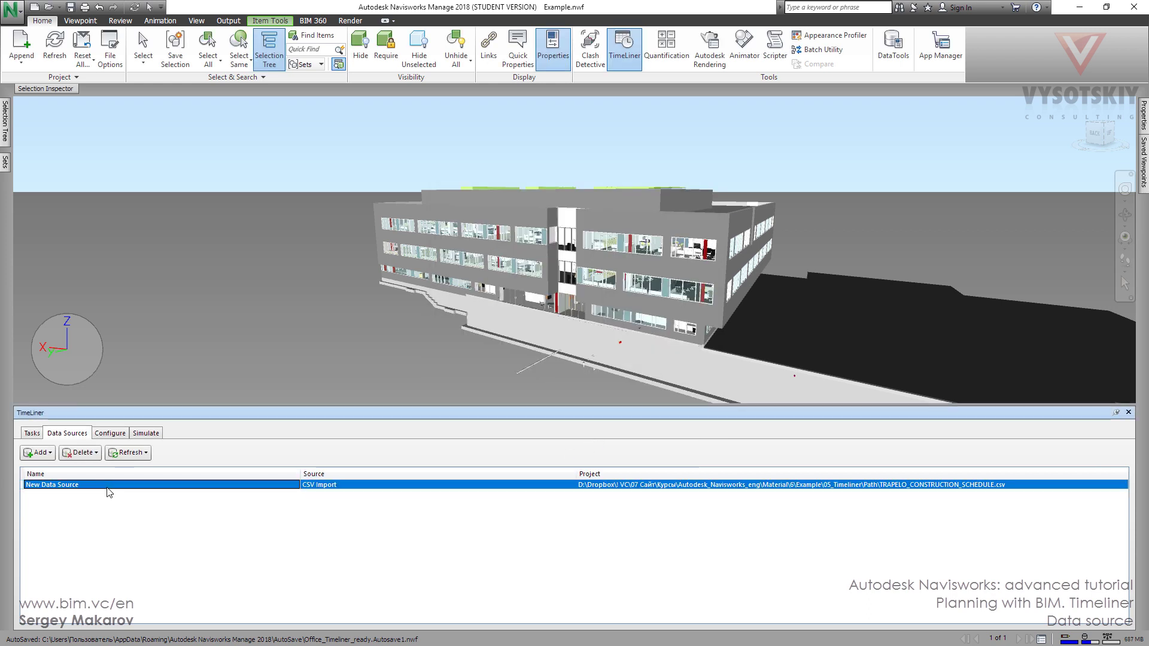
click(101, 486)
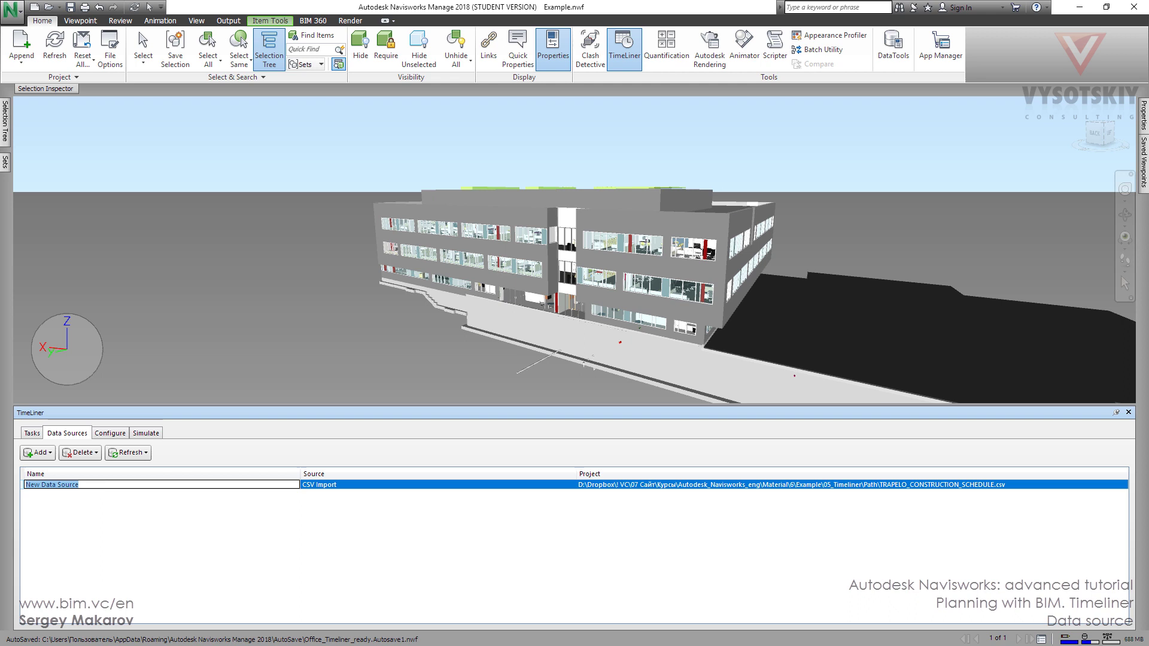
text(B)
key(Return)
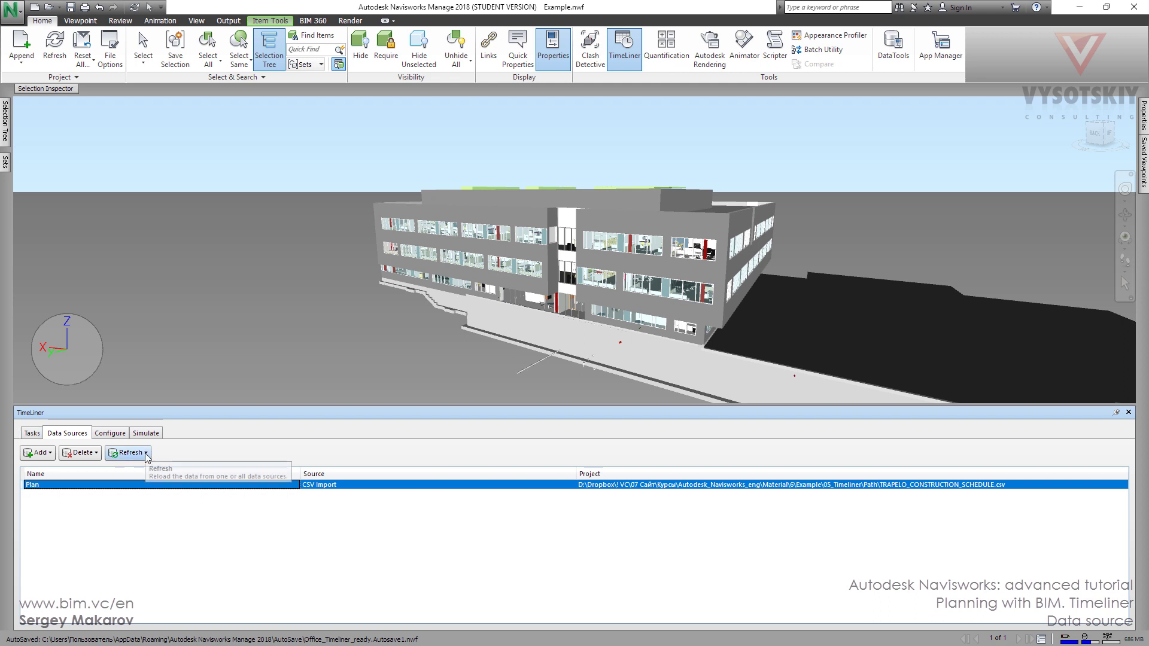
- Rebuild the task hierarchy from Plan and acknowledge the invalid date values warning
right_click(152, 487)
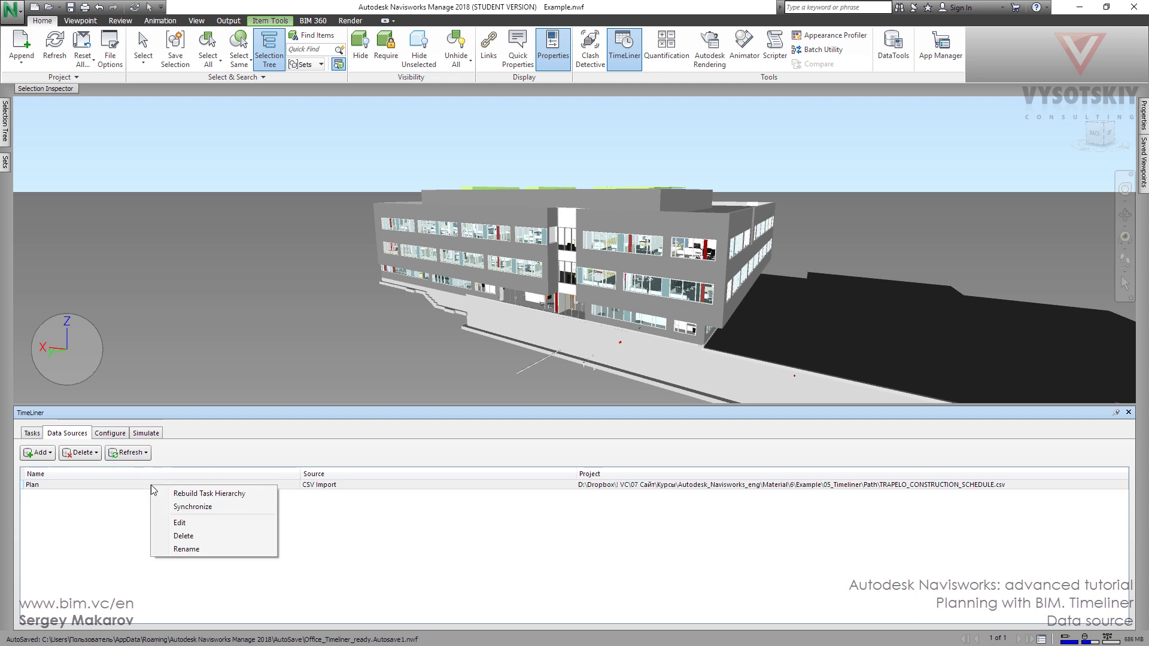
click(200, 497)
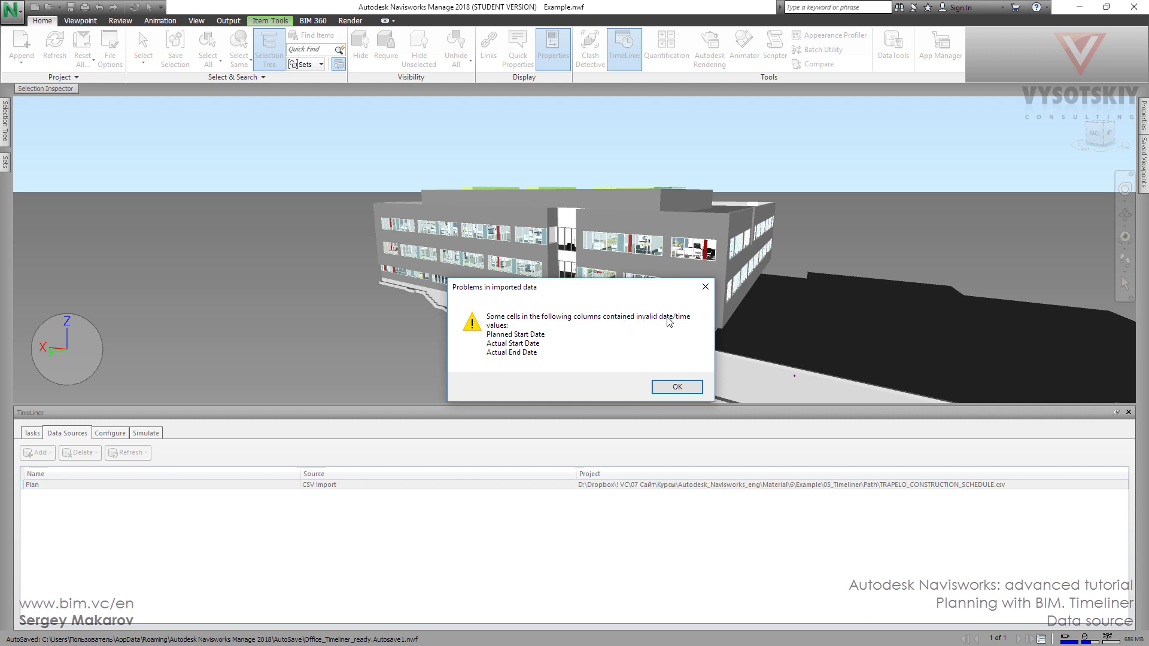
click(675, 388)
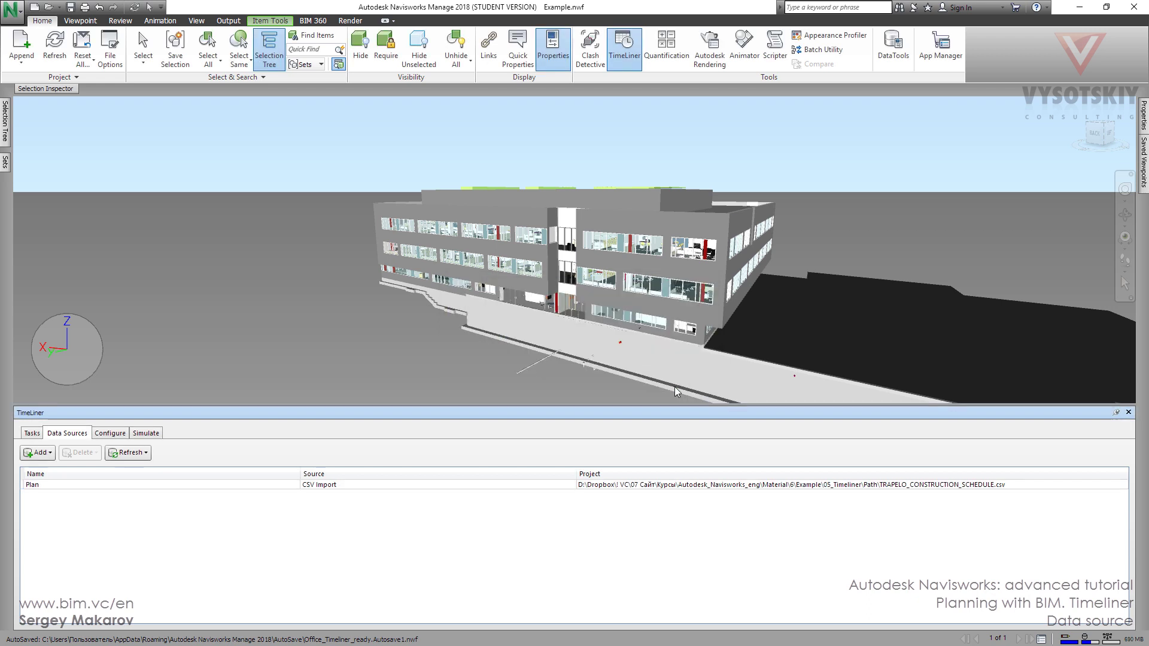
- Switch to the Tasks tab and scroll through the Plan (Root) task list and Gantt columns
click(32, 434)
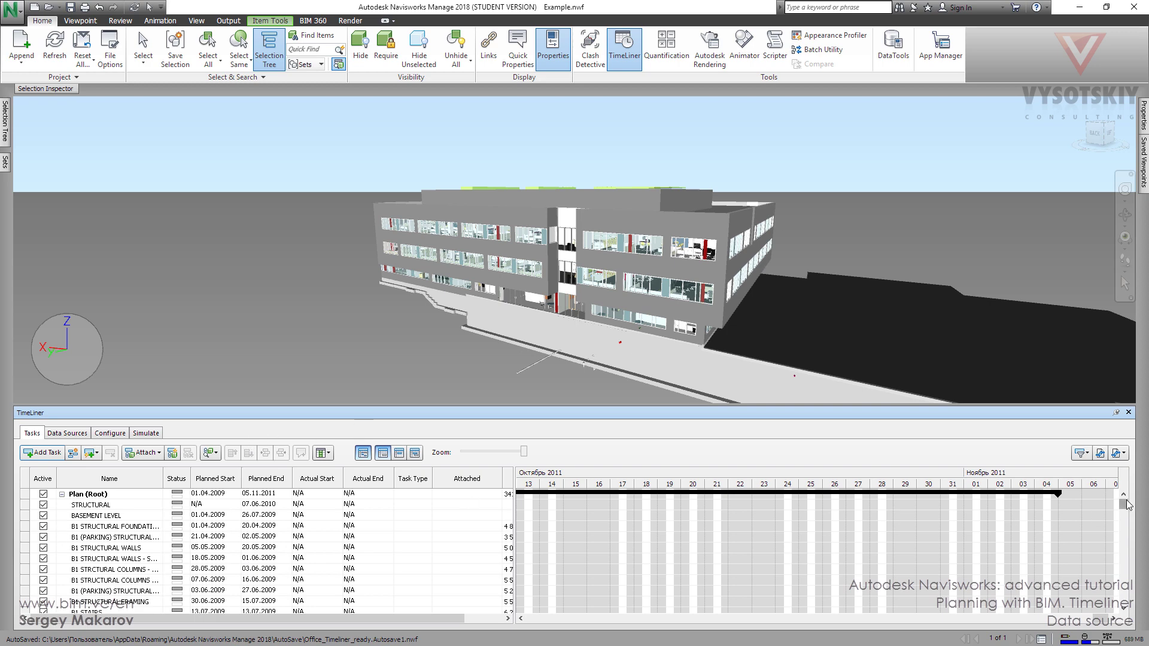
mouse_move(1125, 506)
mouse_down()
mouse_move(1132, 600)
mouse_move(1124, 489)
mouse_up()
drag(233, 617, 195, 622)
- Set the Task Type of Plan (Root) and STRUCTURAL to Construct
click(421, 495)
click(426, 495)
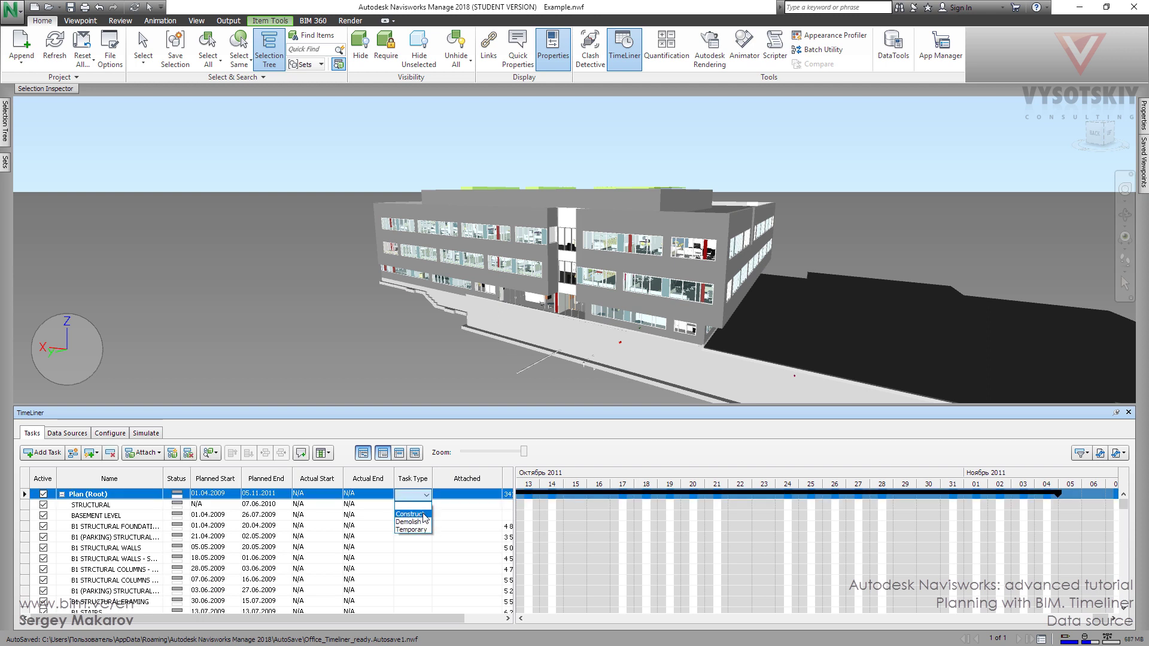
click(424, 514)
click(419, 504)
click(425, 505)
click(427, 525)
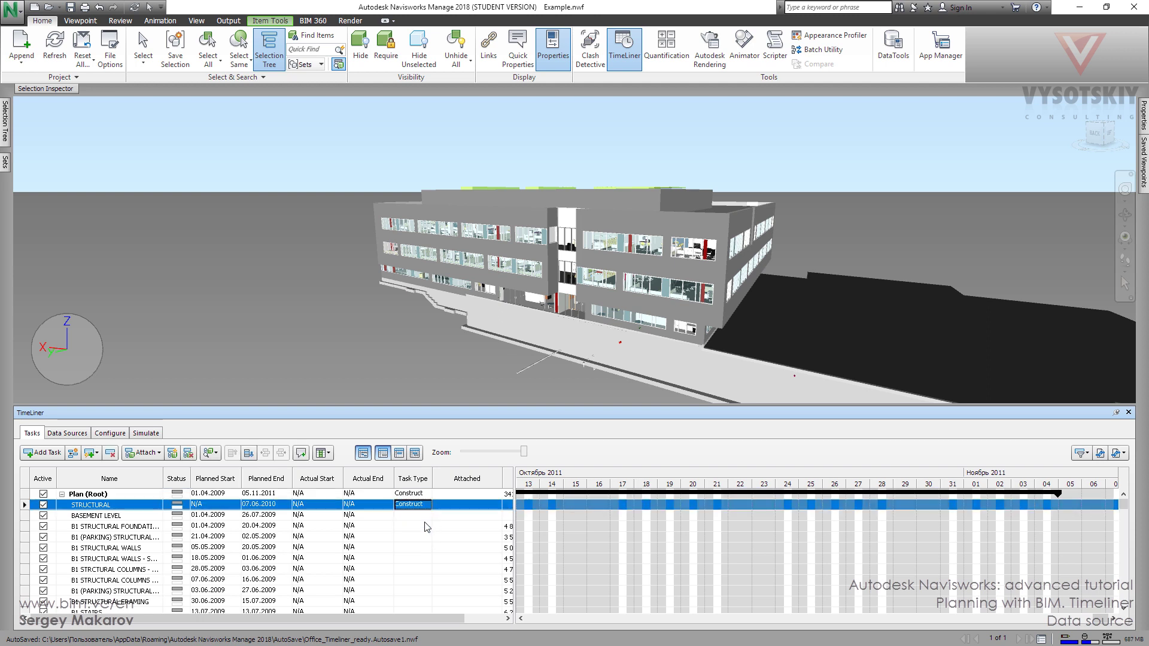
click(422, 505)
click(425, 506)
click(418, 523)
- Select all tasks from Plan (Root) to the last and Fill Down Construct
click(26, 494)
scroll(30, 503, down, 12)
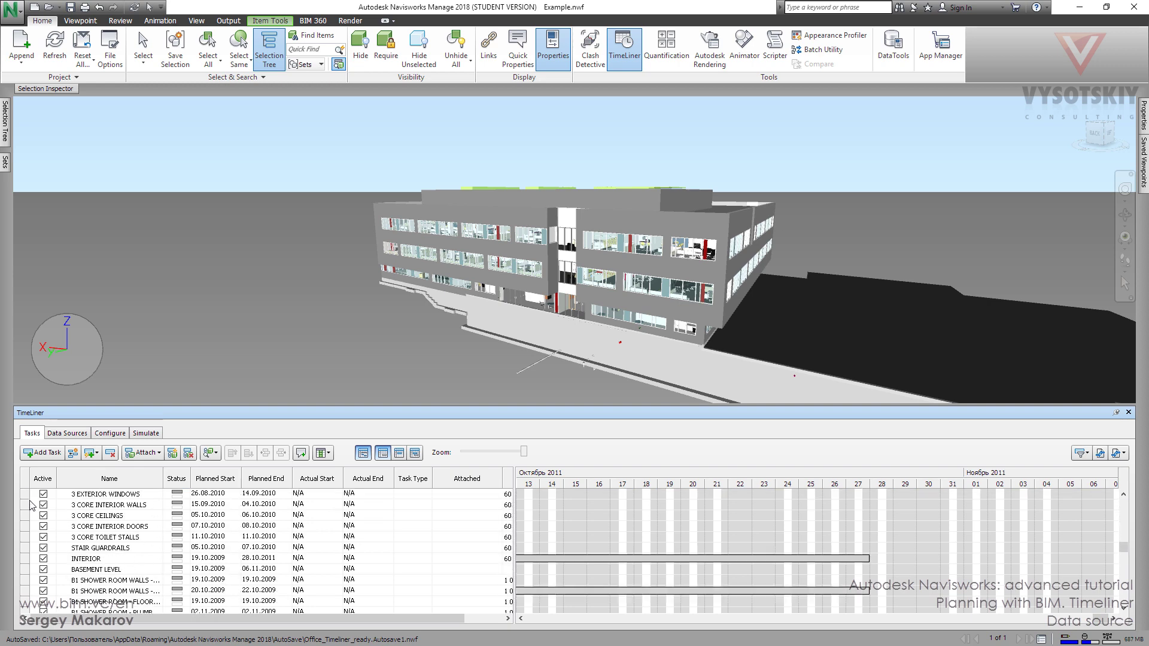
scroll(31, 504, down, 5)
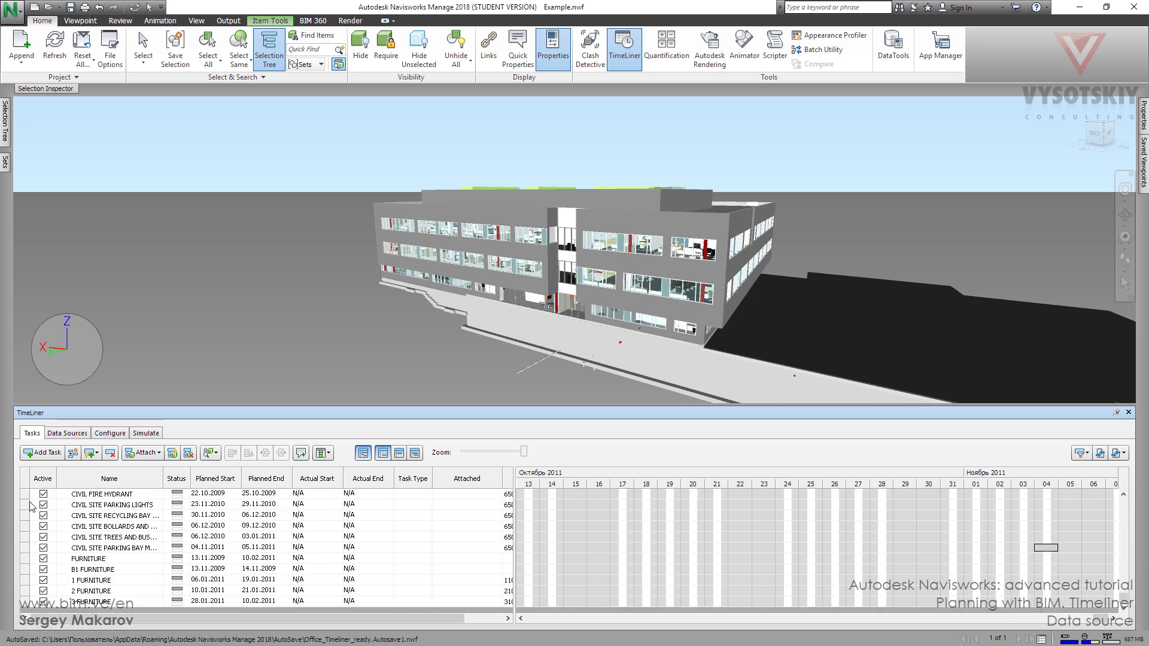
shift+click(24, 602)
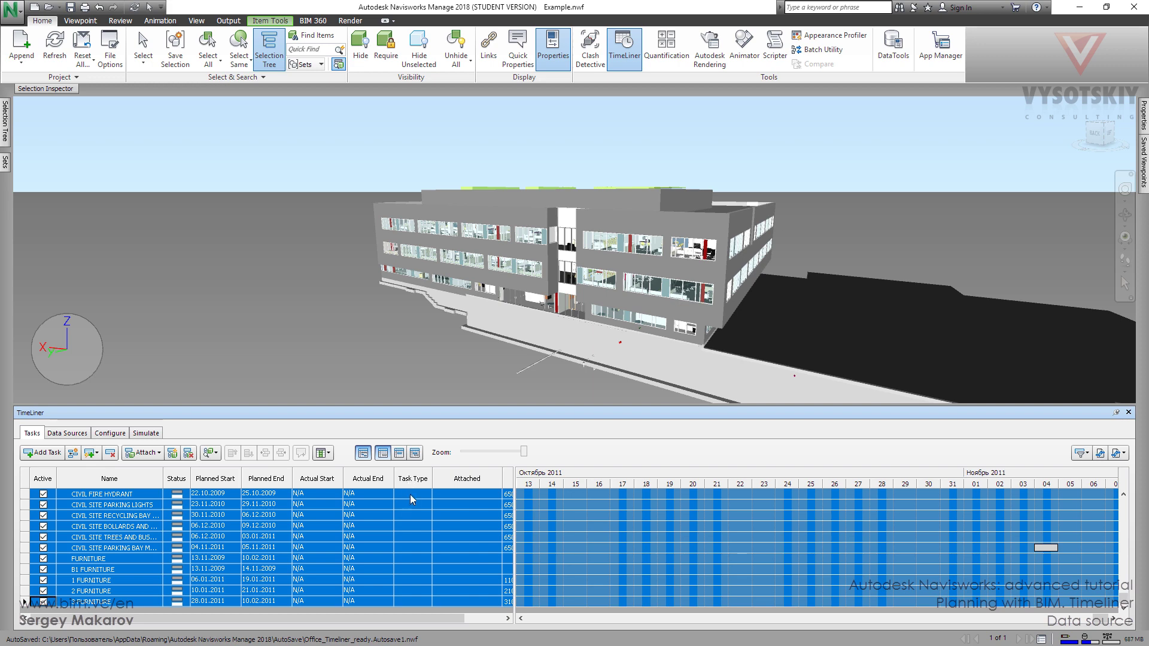
right_click(407, 569)
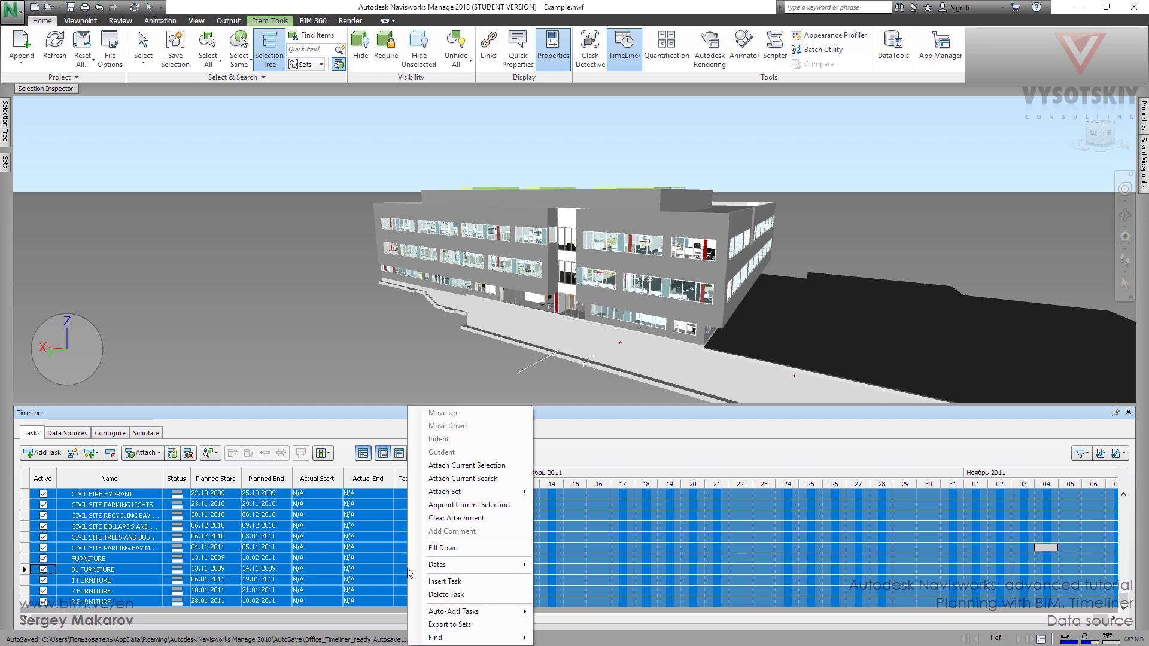
click(446, 548)
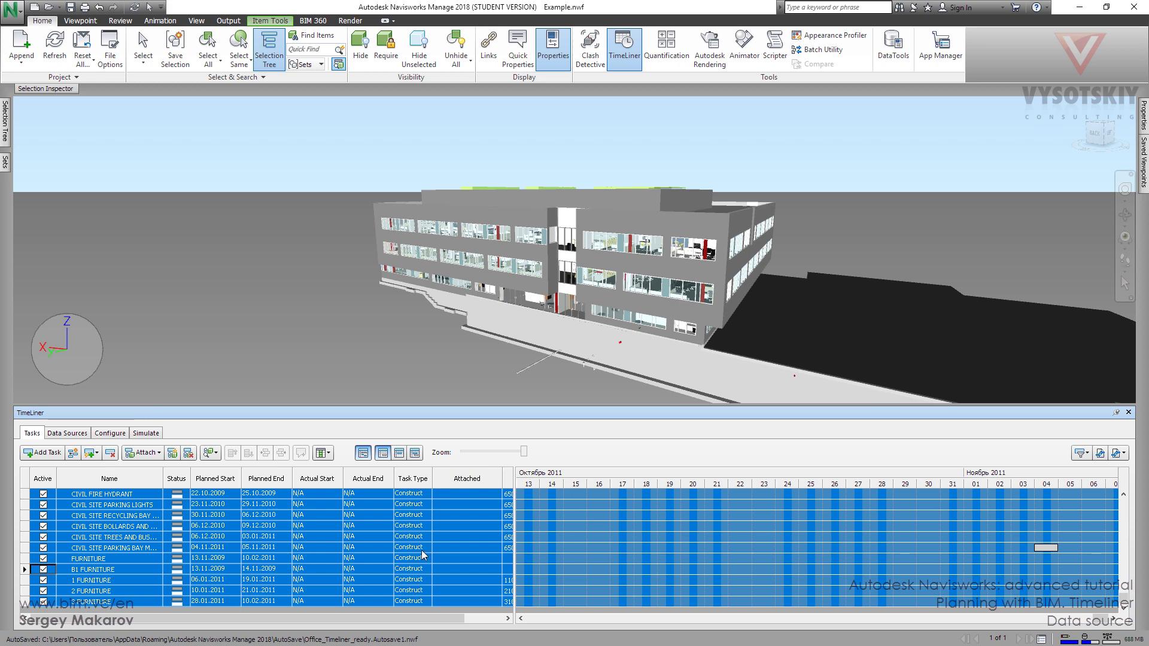
drag(389, 625, 453, 616)
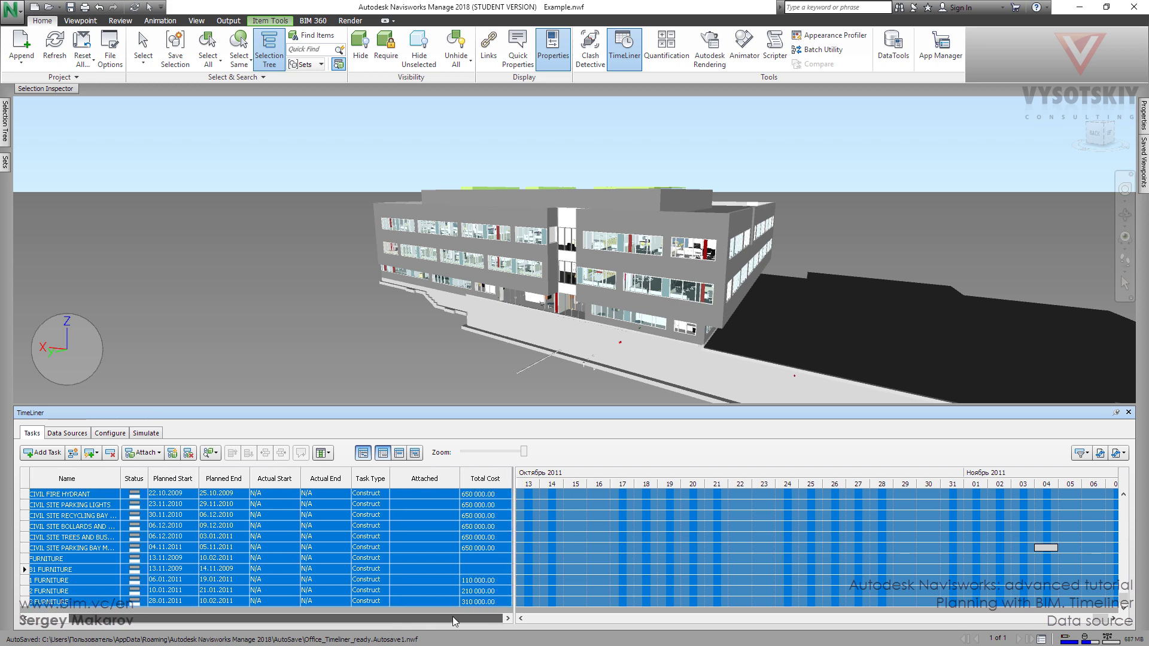